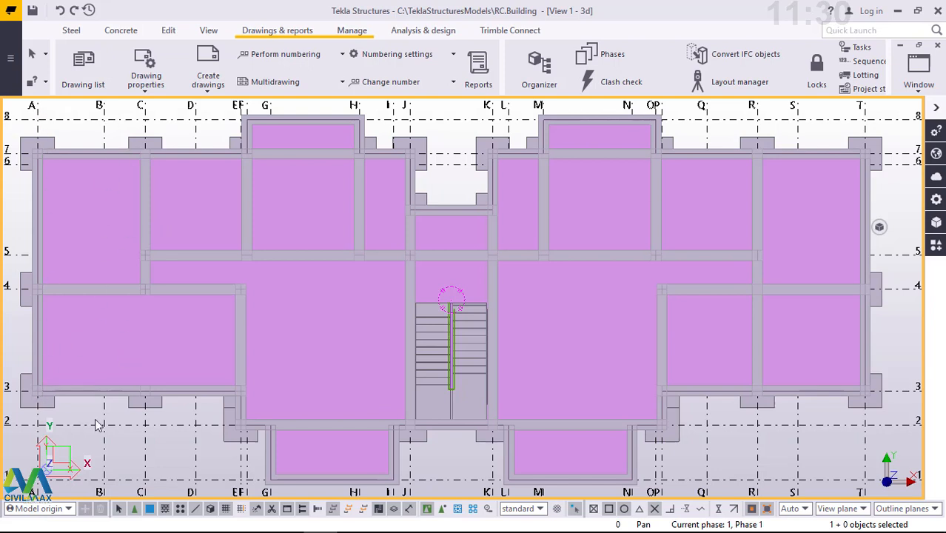
left_click(88, 211)
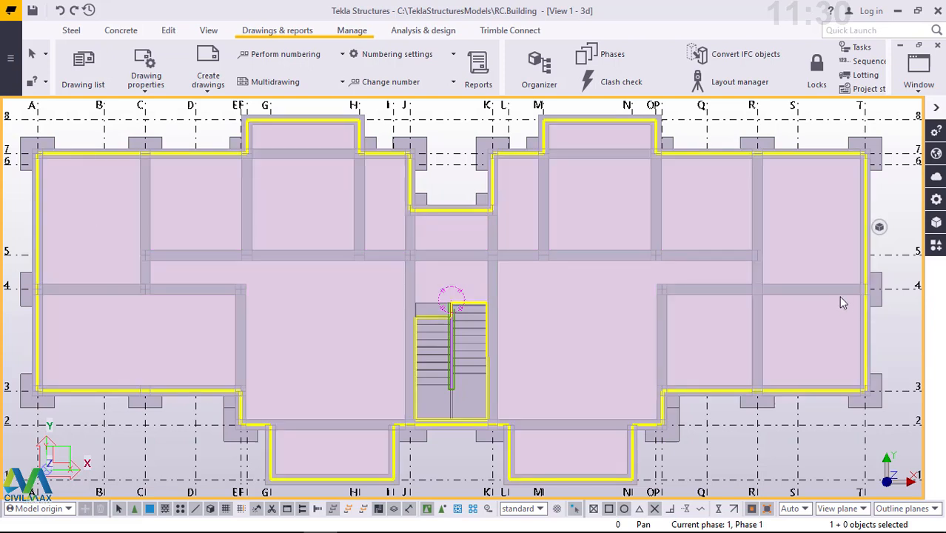
left_click(27, 231)
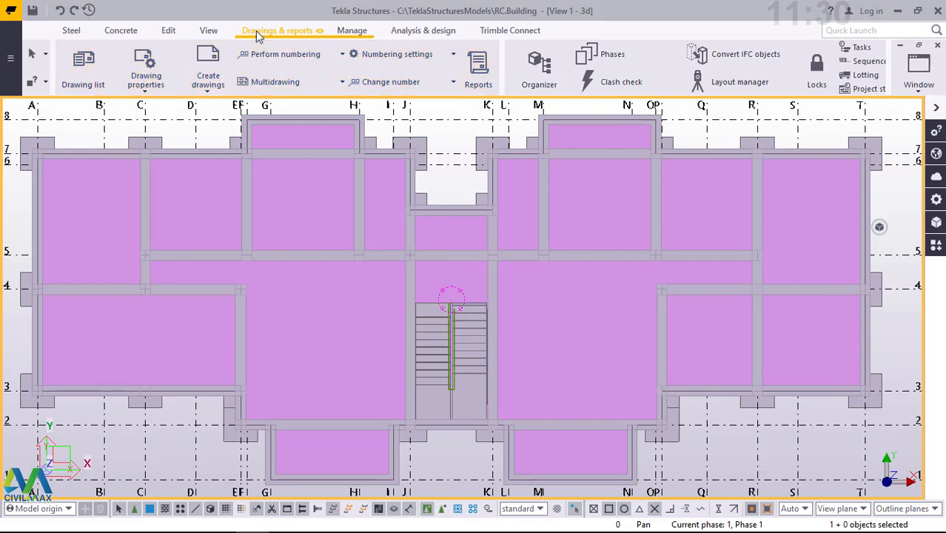
- Create a general arrangement drawing from the Grid 8 view, with all selected views placed in one drawing
left_click(208, 83)
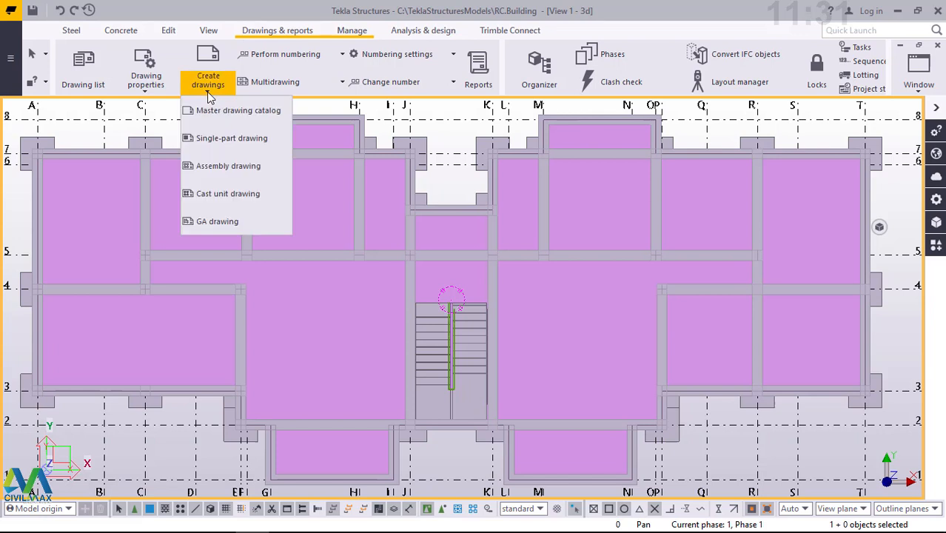
left_click(217, 220)
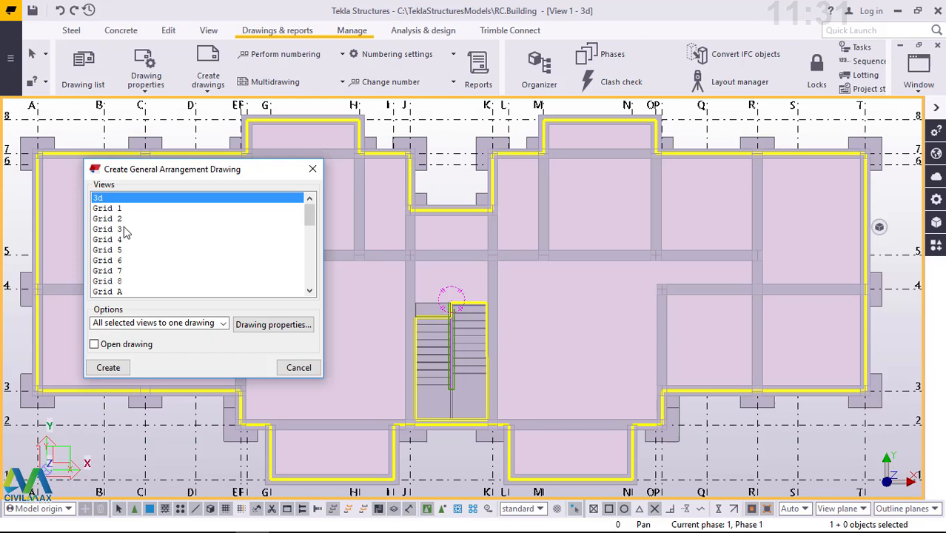
left_click(109, 283)
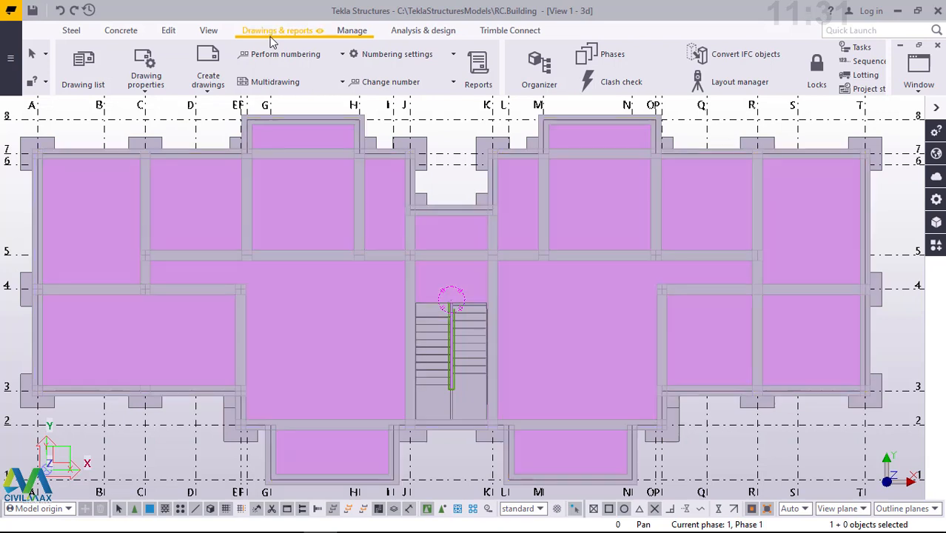
- Open the list of the model's drawings and maximize its window
left_click(85, 88)
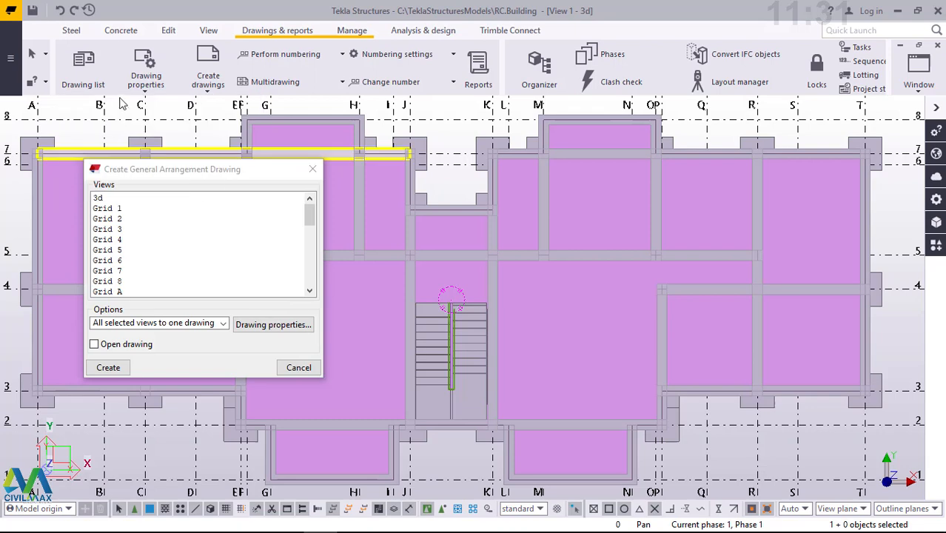
left_click(78, 84)
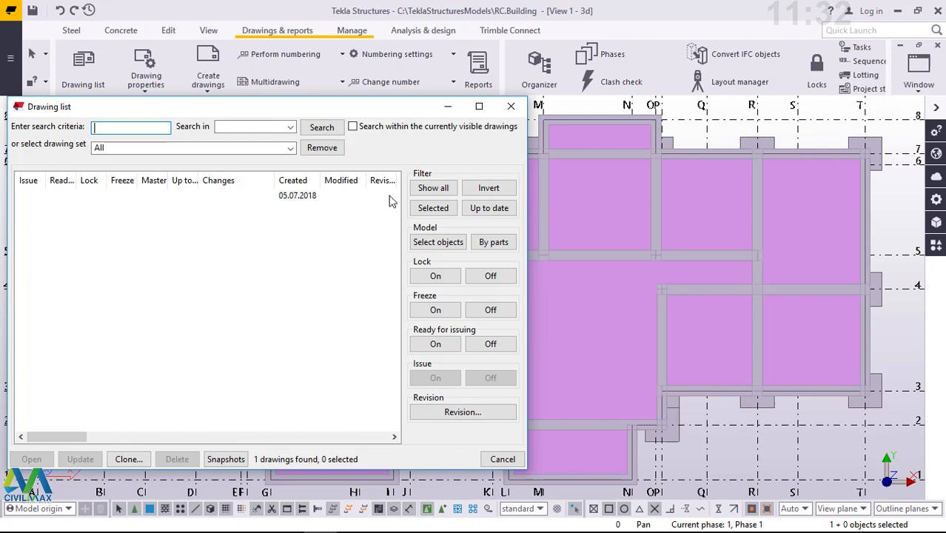
left_click(478, 108)
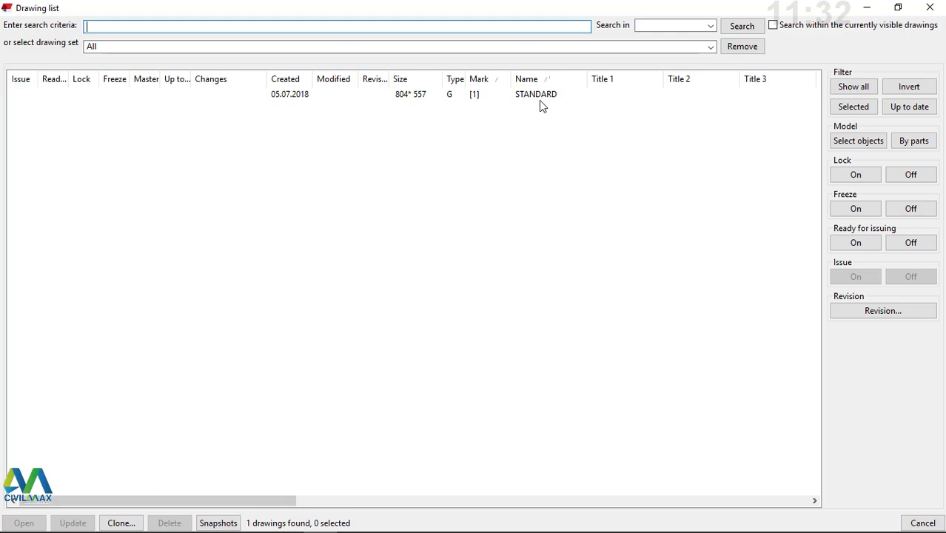
- Minimize the drawing list and close the Create General Arrangement Drawing dialog
left_click(867, 9)
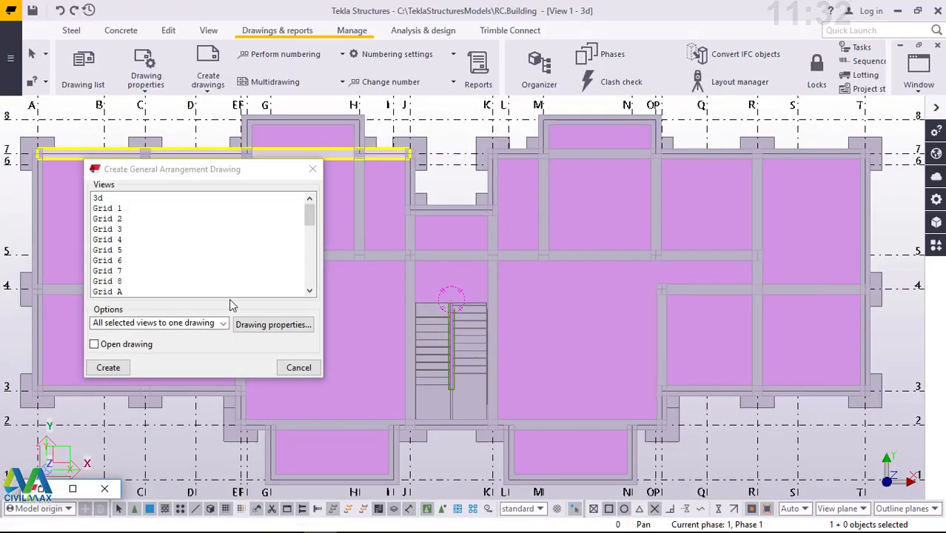
left_click(298, 368)
left_click(296, 366)
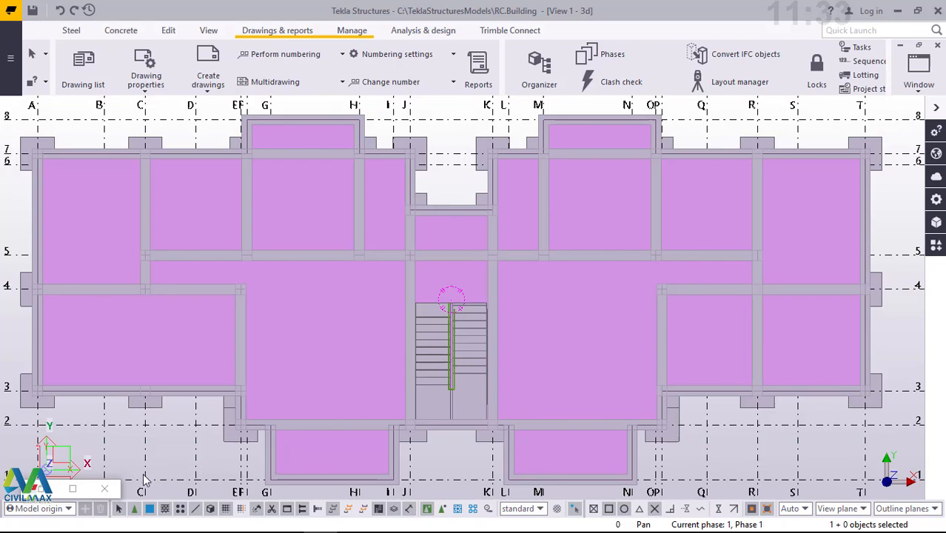
- Restore the drawing list and open the general arrangement drawing named STANDARD, mark [1]
left_click(72, 490)
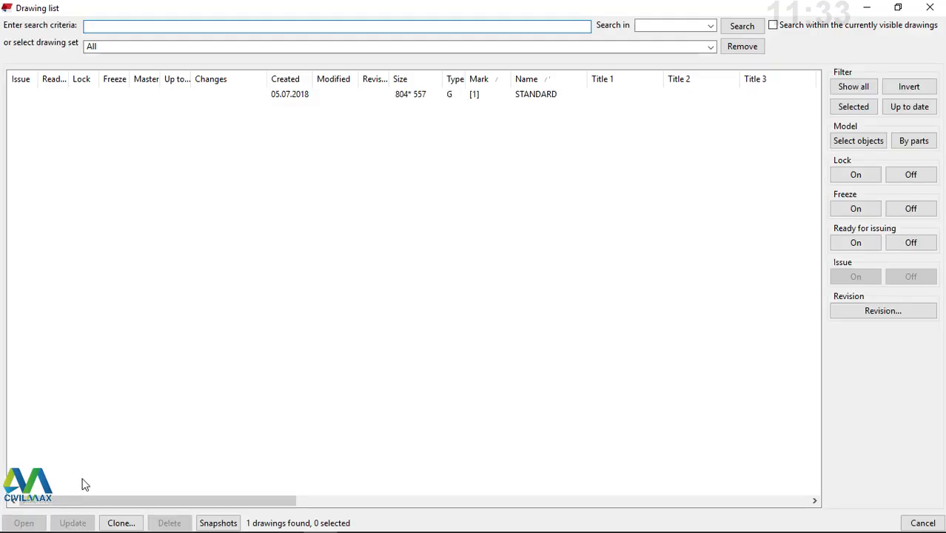
left_click(476, 96)
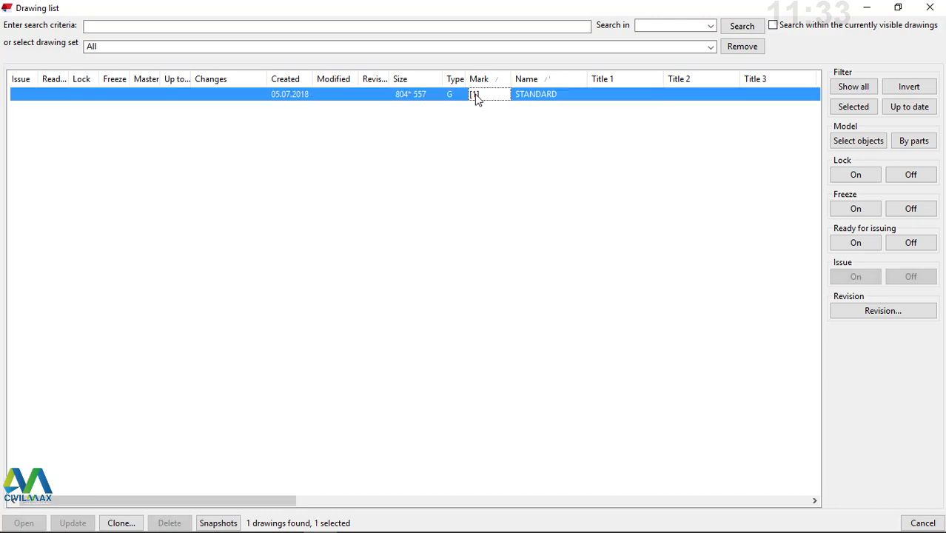
double_click(476, 96)
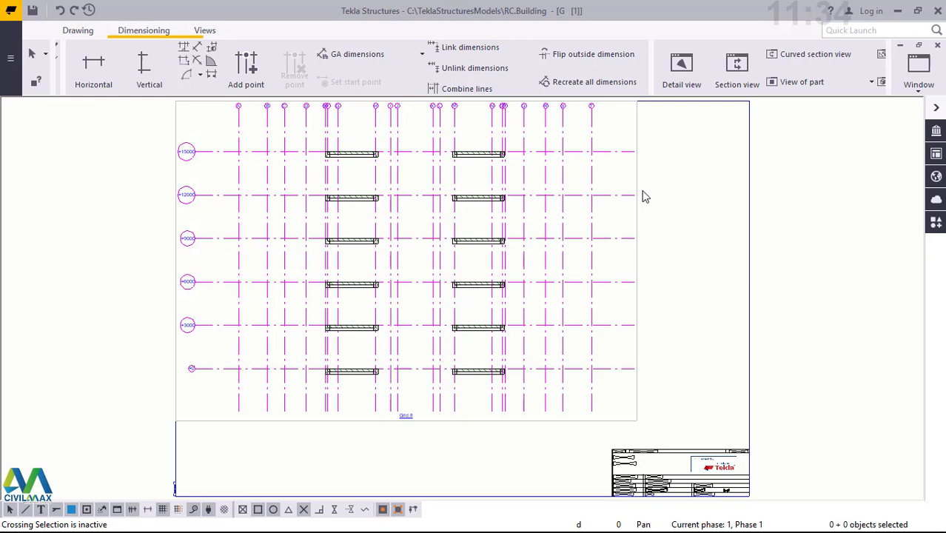
- Modify the Grid 8 drawing view's properties so that depth up and depth down are both 12000
double_click(638, 228)
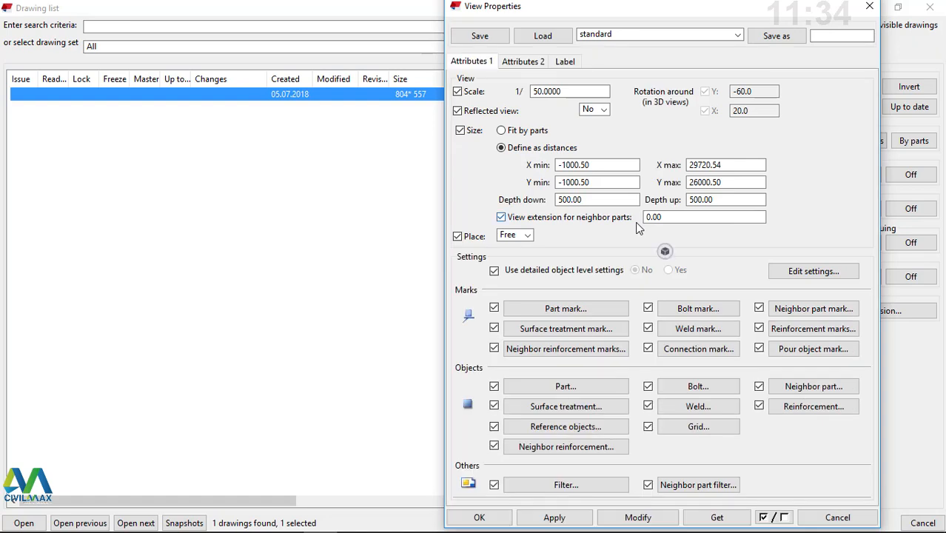
mouse_move(572, 6)
left_mouse_down()
mouse_move(536, 25)
mouse_move(205, 51)
left_mouse_up()
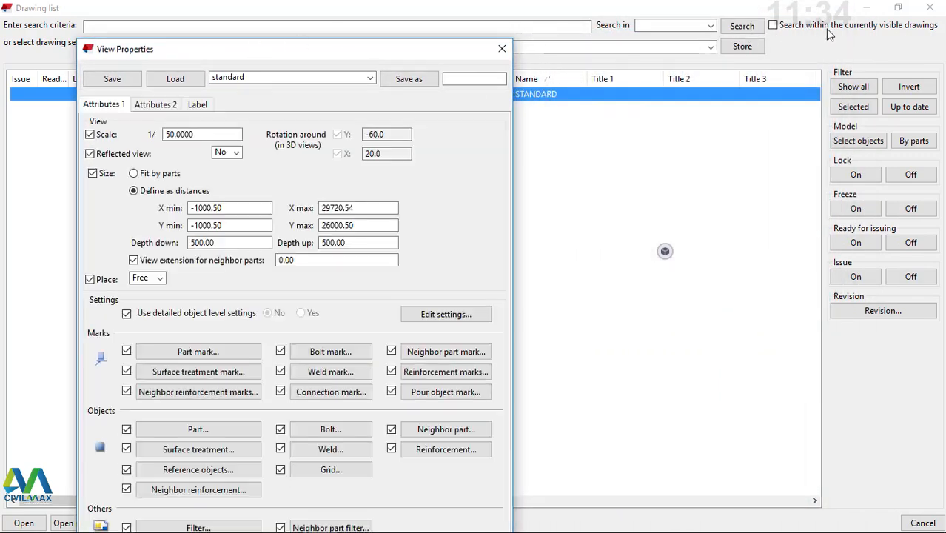
left_click(864, 7)
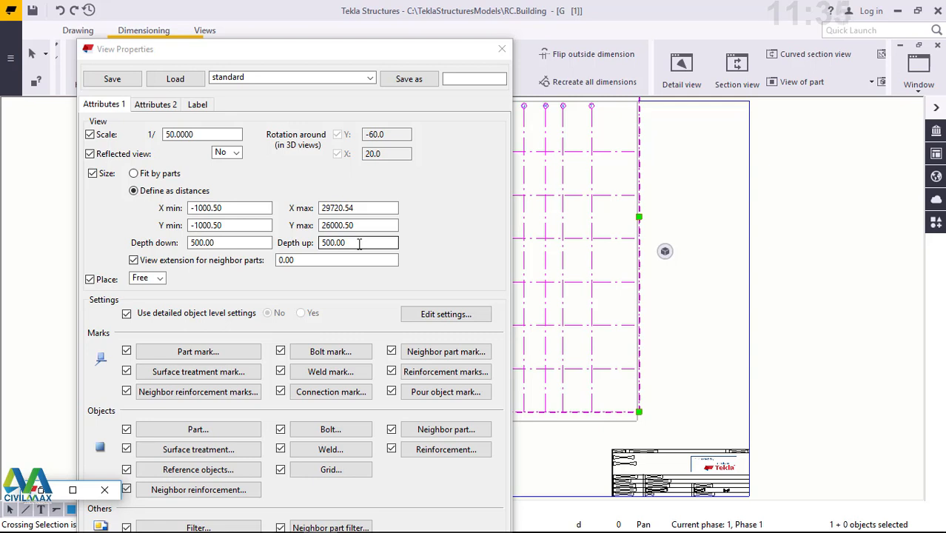
left_click_drag(359, 244, 320, 244)
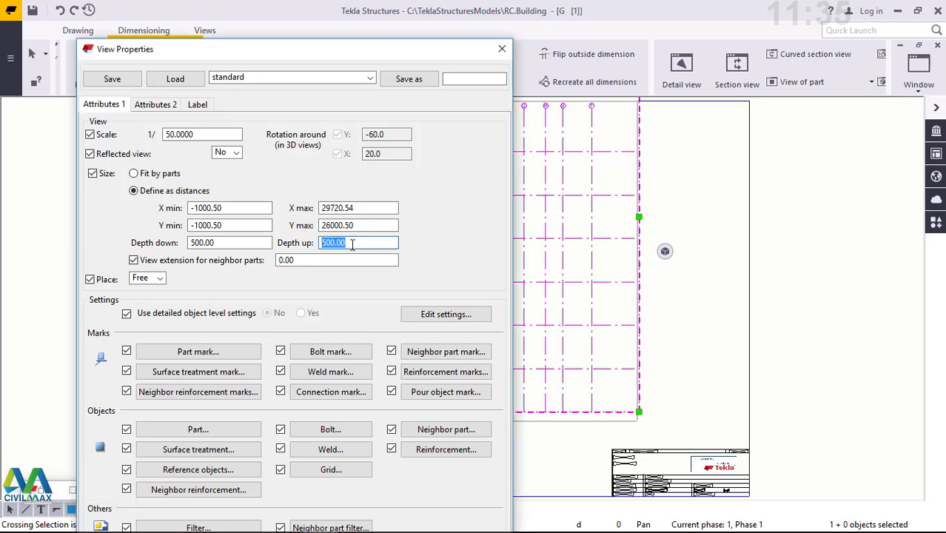
type("12000")
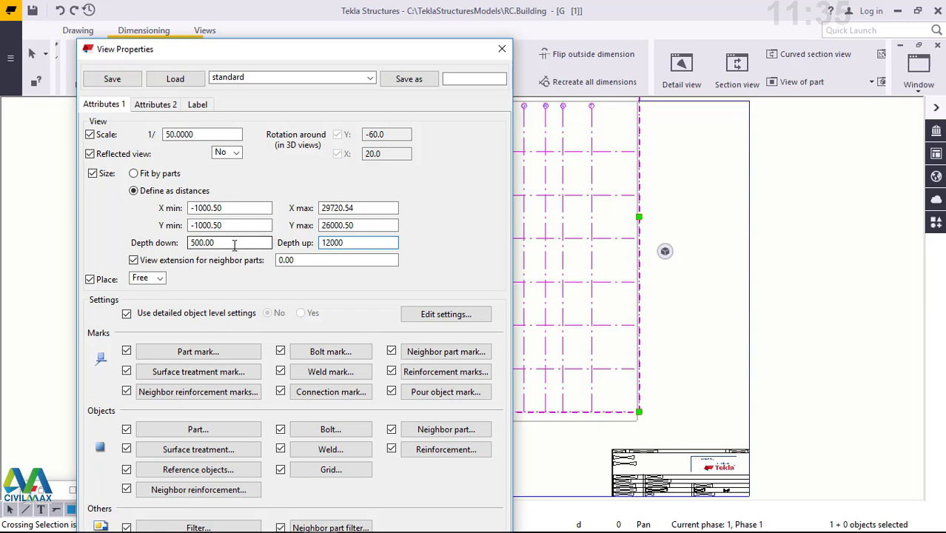
left_click_drag(233, 244, 181, 246)
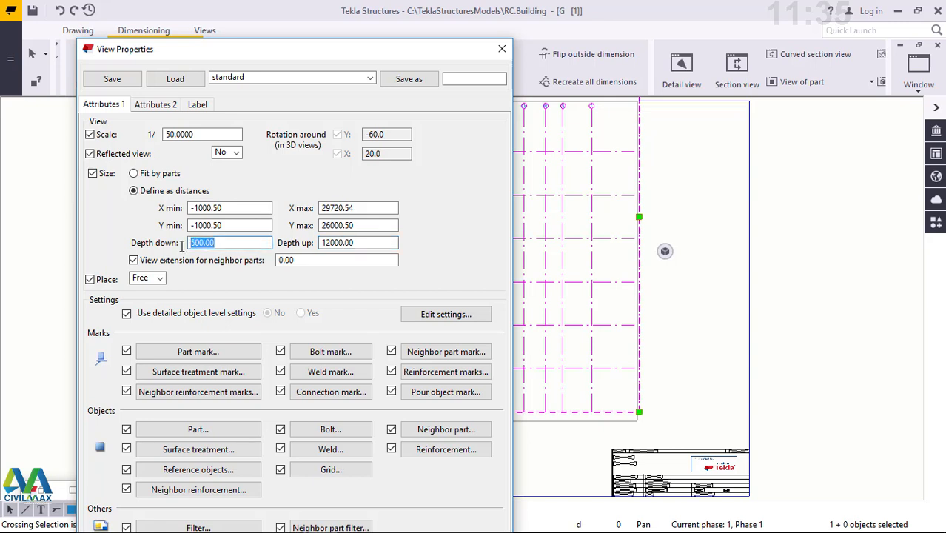
type("12000")
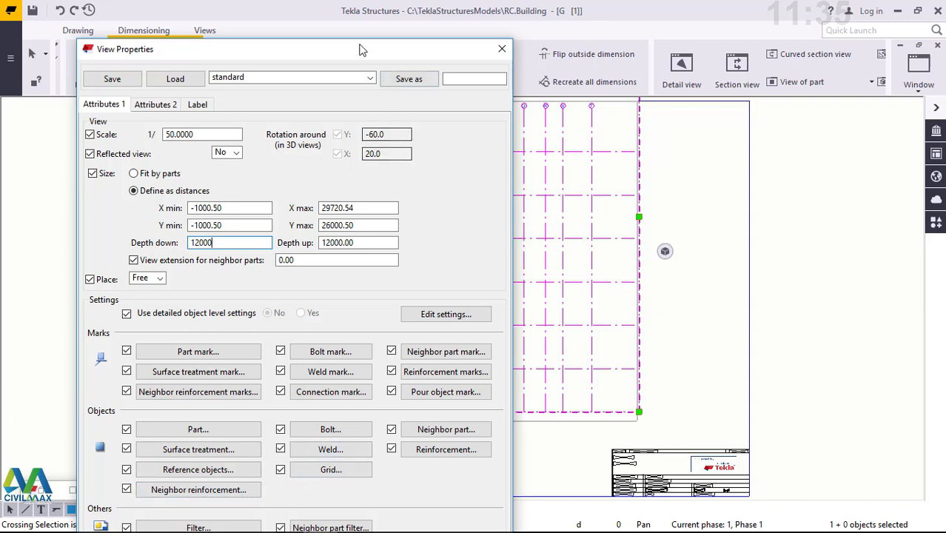
left_click_drag(350, 42, 355, 12)
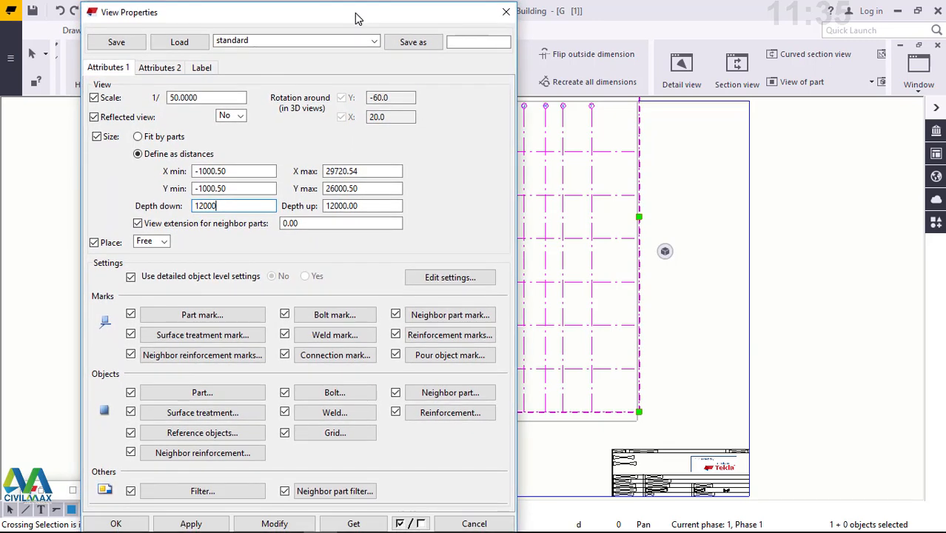
left_click(272, 523)
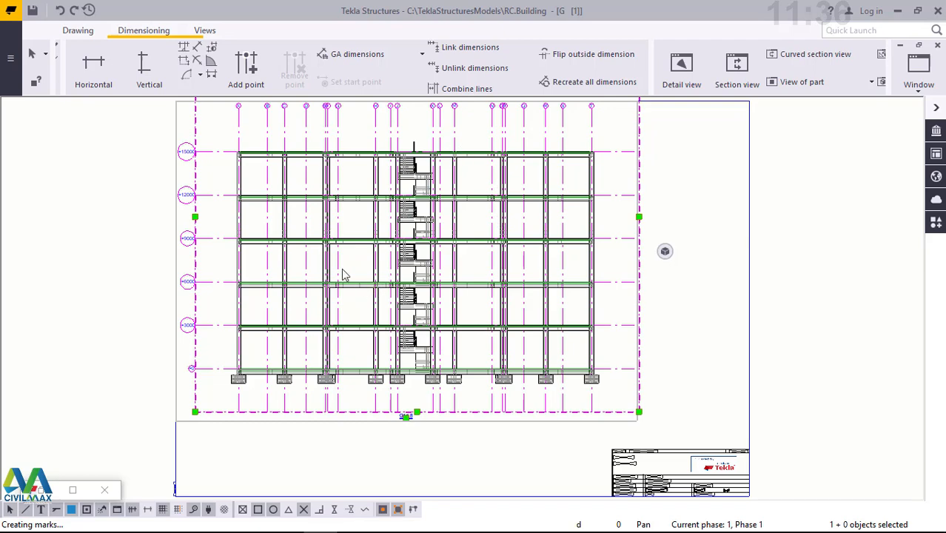
- Examine the Grid 8 elevation closely, including its beams, columns, stairs, foundations and level labels
scroll(342, 269, "up", 1)
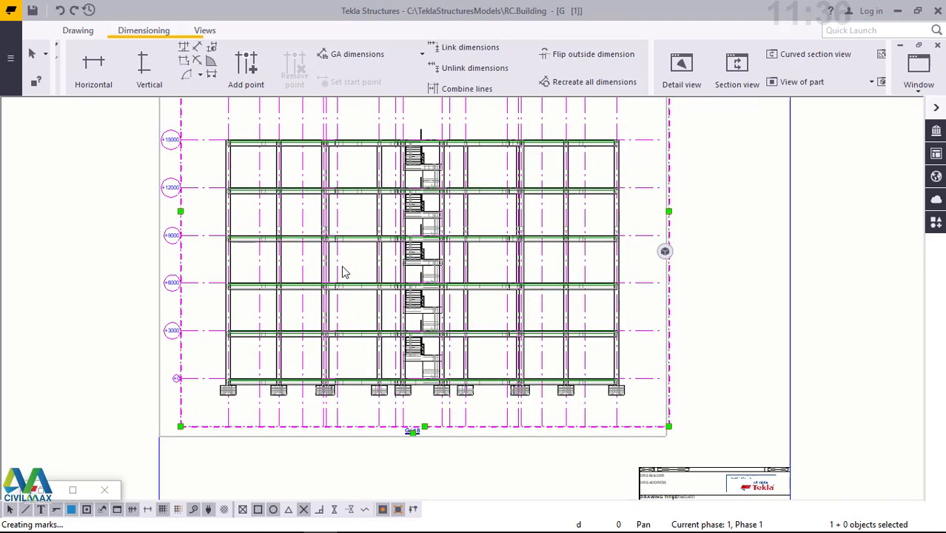
scroll(342, 269, "up", 1)
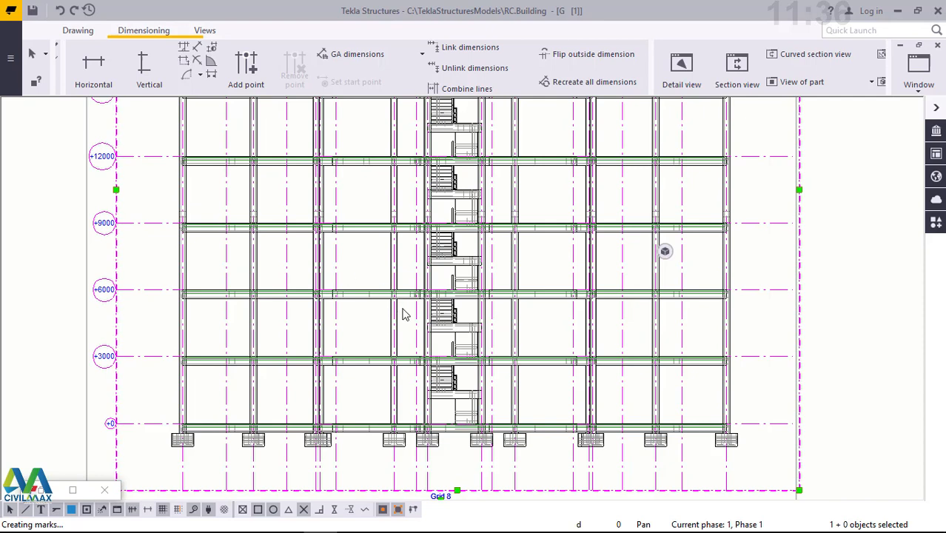
scroll(372, 427, "up", 1)
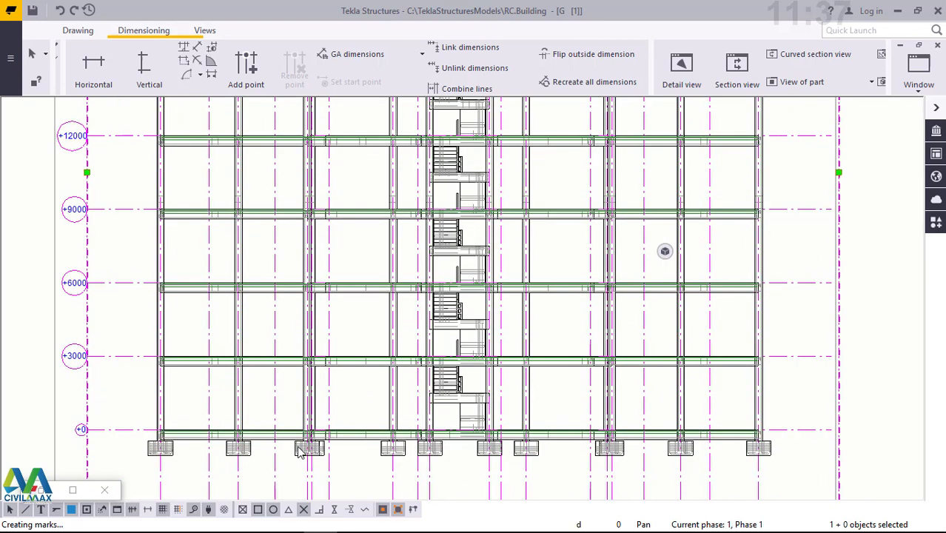
scroll(335, 431, "up", 1)
scroll(366, 383, "up", 1)
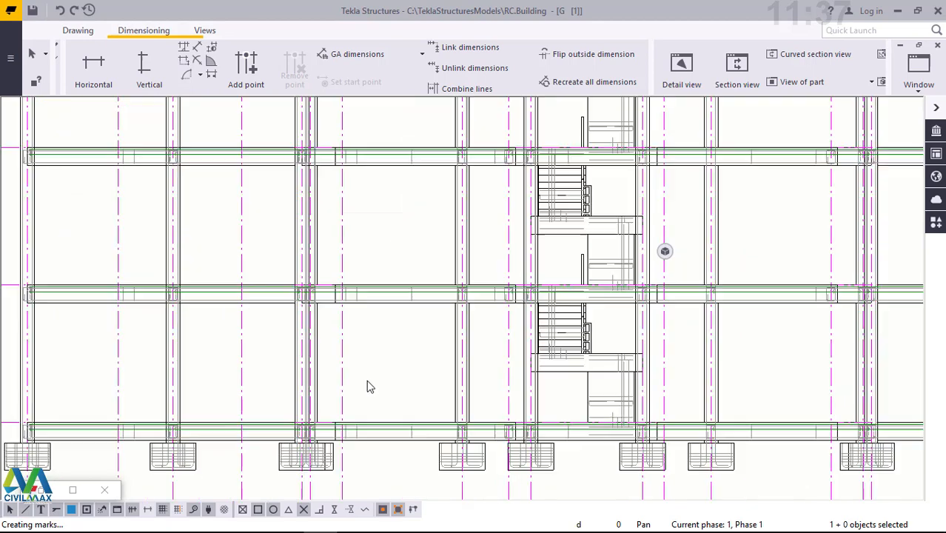
scroll(378, 348, "up", 1)
scroll(376, 256, "up", 1)
scroll(374, 247, "up", 1)
scroll(374, 248, "down", 5)
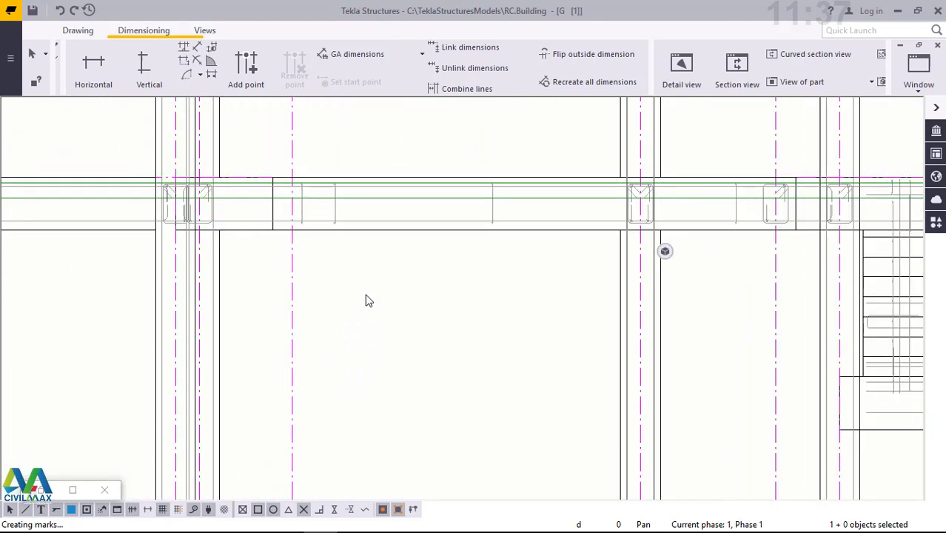
scroll(398, 365, "down", 1)
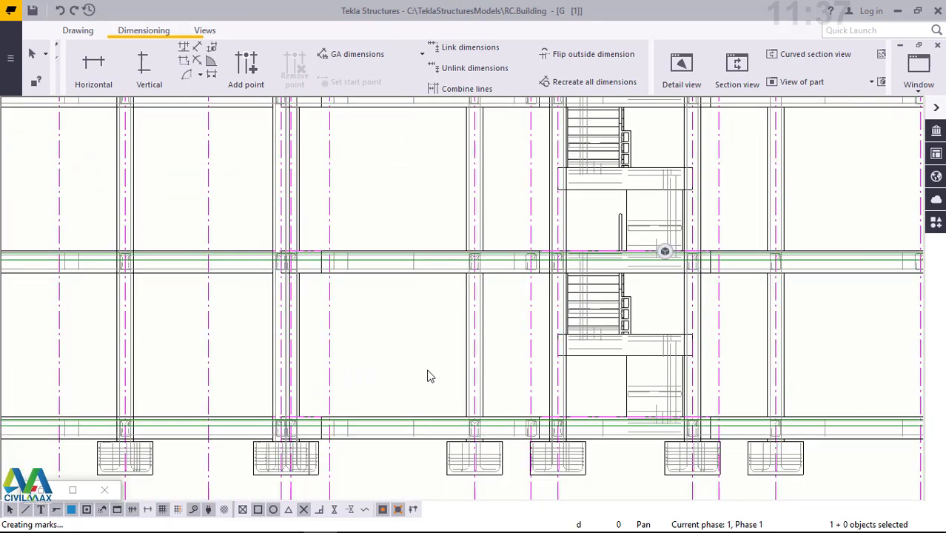
scroll(469, 387, "down", 1)
scroll(522, 396, "down", 1)
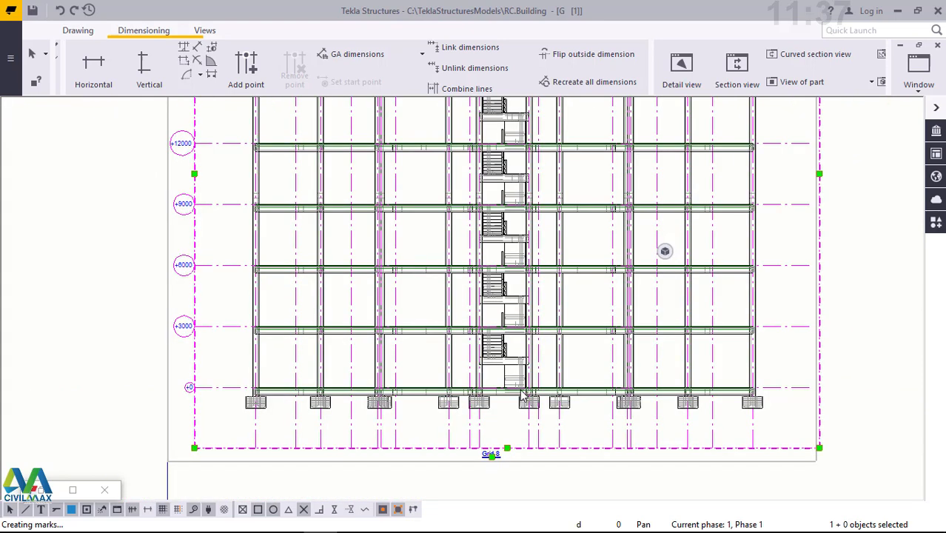
scroll(522, 396, "down", 1)
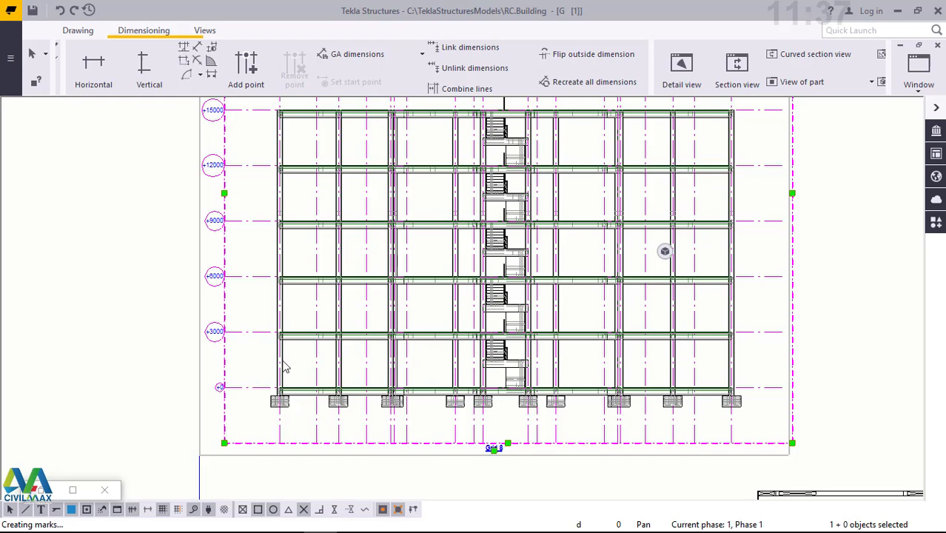
scroll(251, 407, "up", 6)
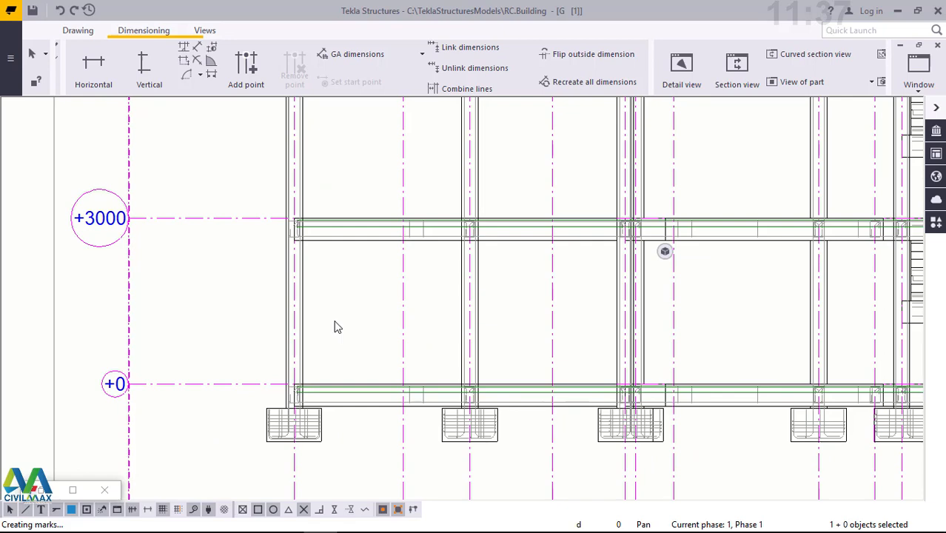
scroll(334, 328, "down", 3)
scroll(335, 328, "down", 2)
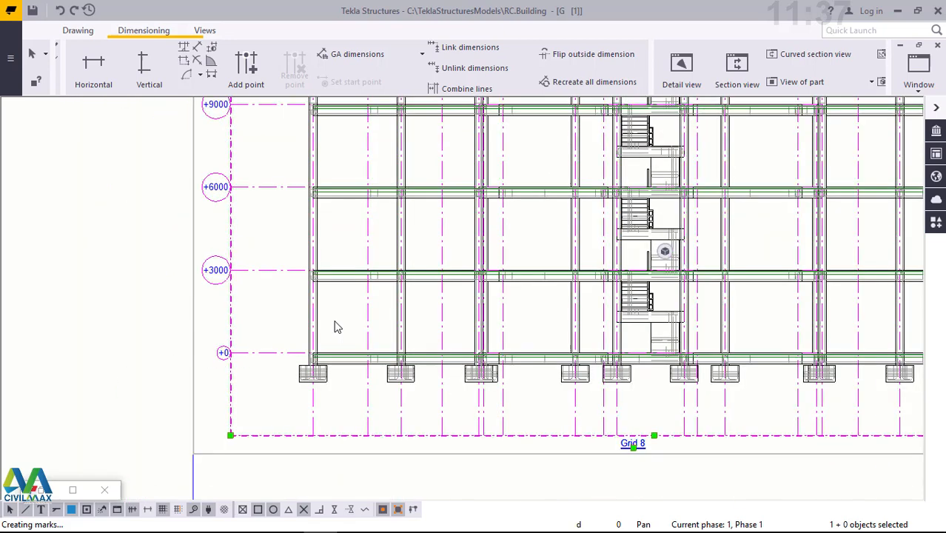
scroll(413, 441, "down", 1)
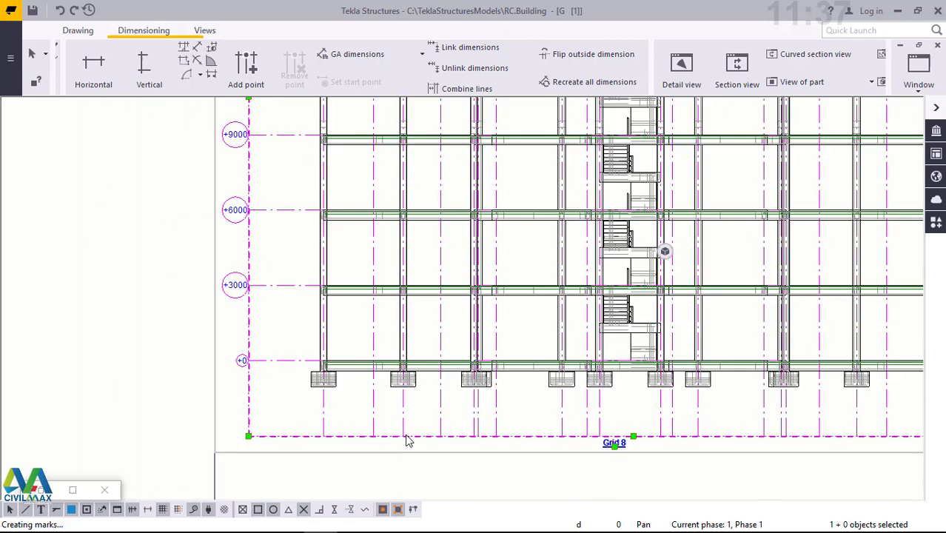
scroll(411, 426, "down", 1)
scroll(408, 424, "down", 1)
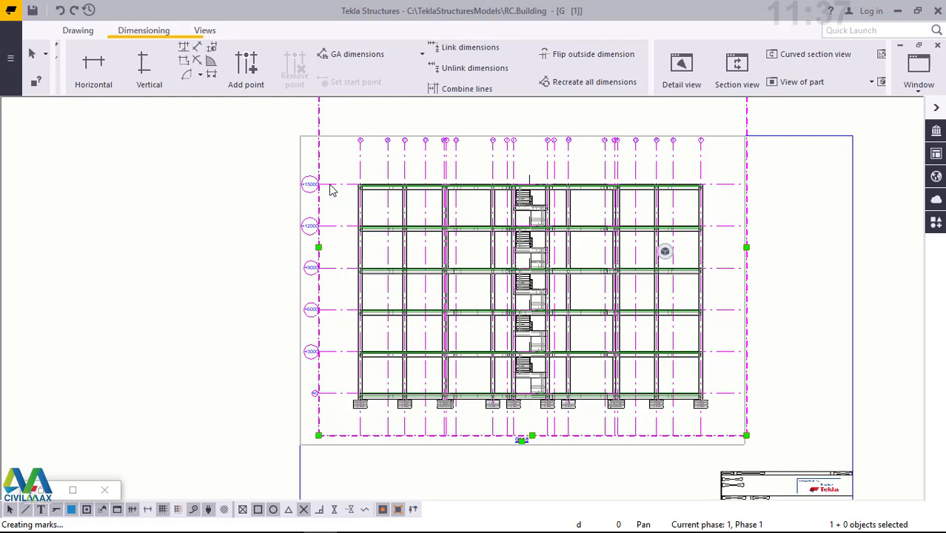
- Open the properties of the Grid 8 view's grid and set both the grid line color and the text color to black
double_click(330, 186)
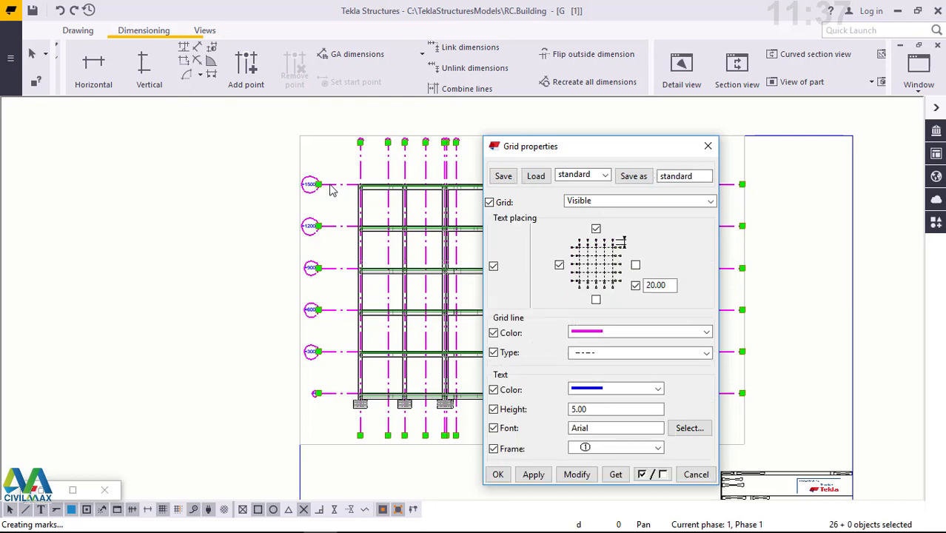
left_click(611, 335)
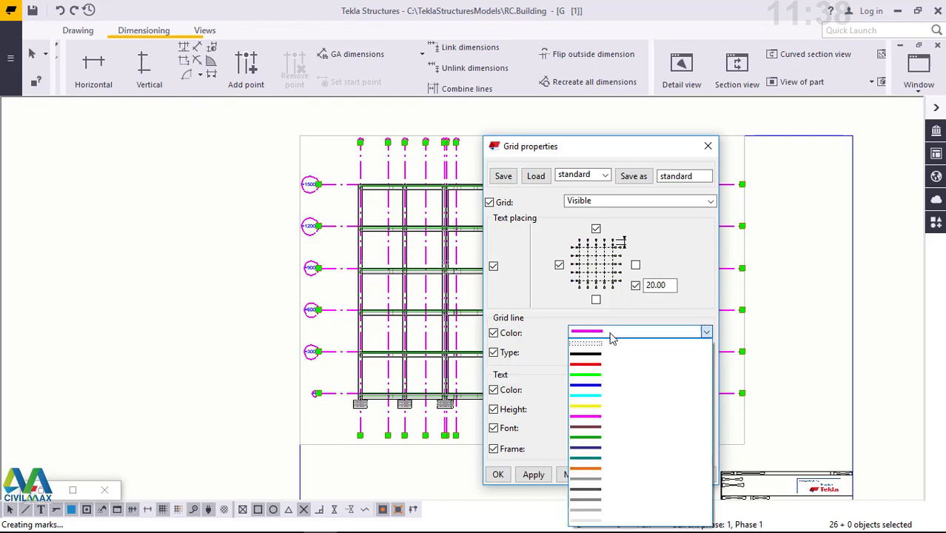
left_click(609, 354)
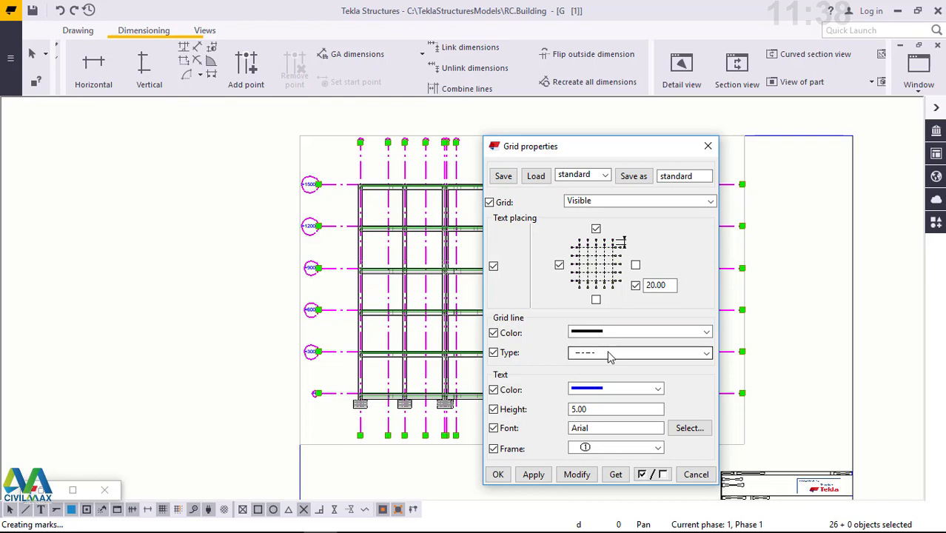
left_click(647, 392)
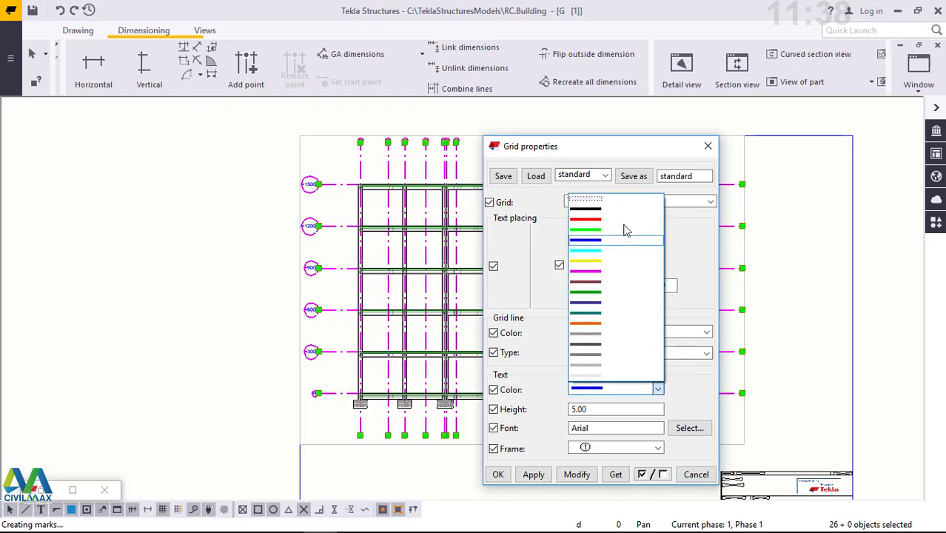
left_click(649, 209)
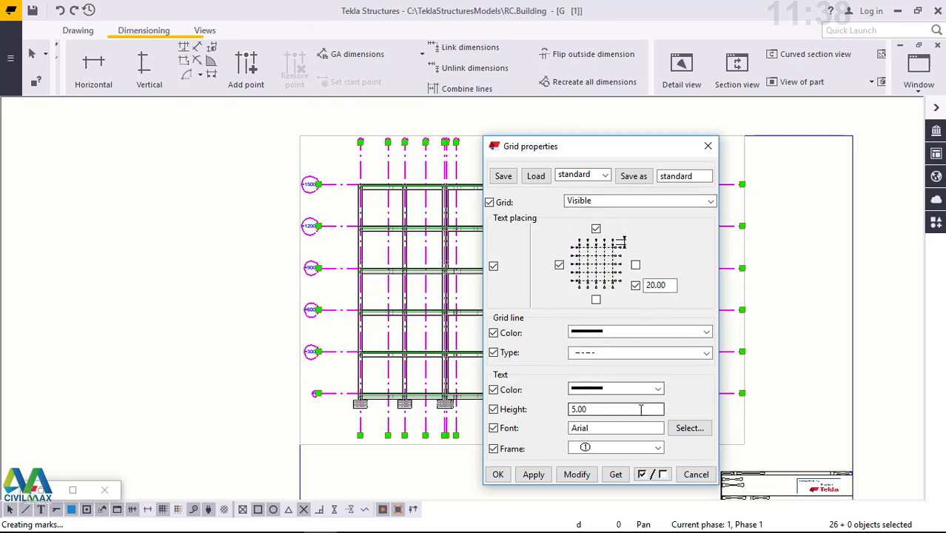
- Set the grid label text font to RomanD
left_click(588, 409)
left_click_drag(587, 408, 559, 405)
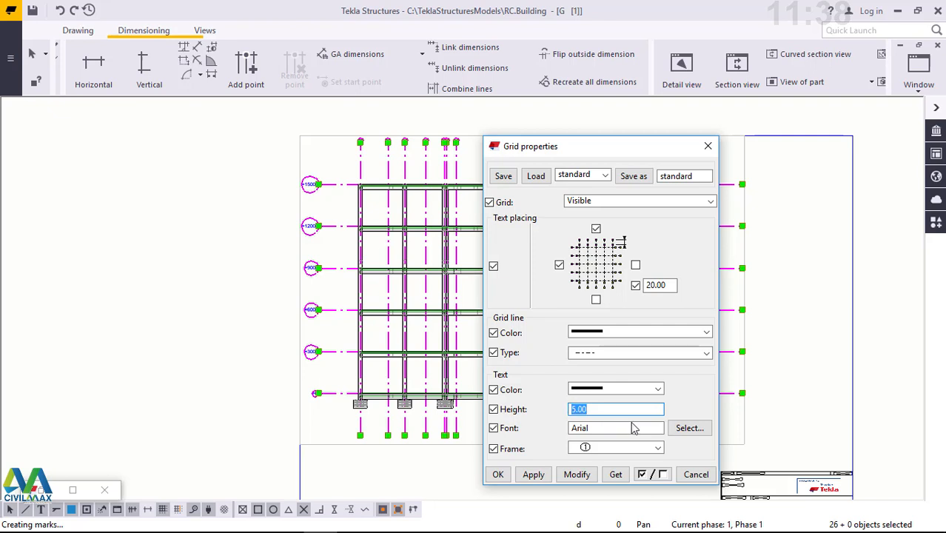
left_click(695, 434)
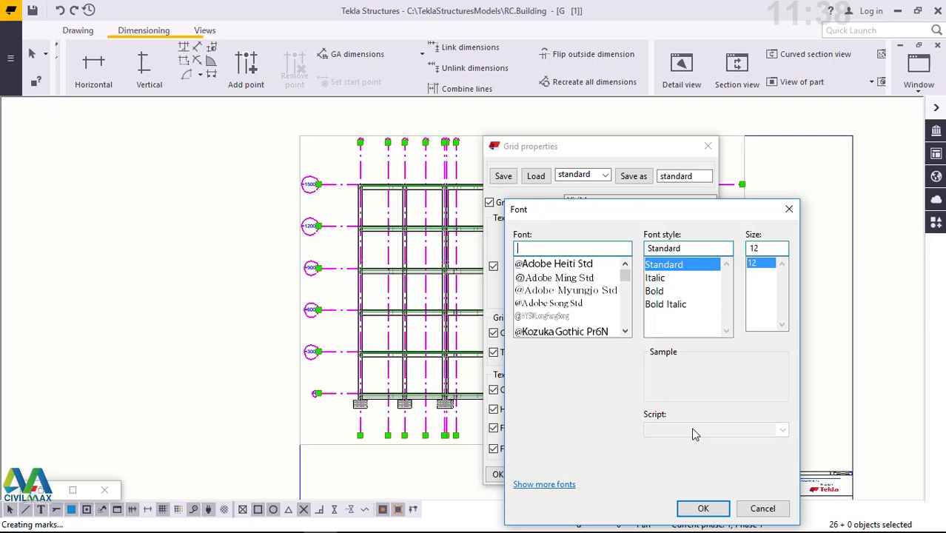
type("RO")
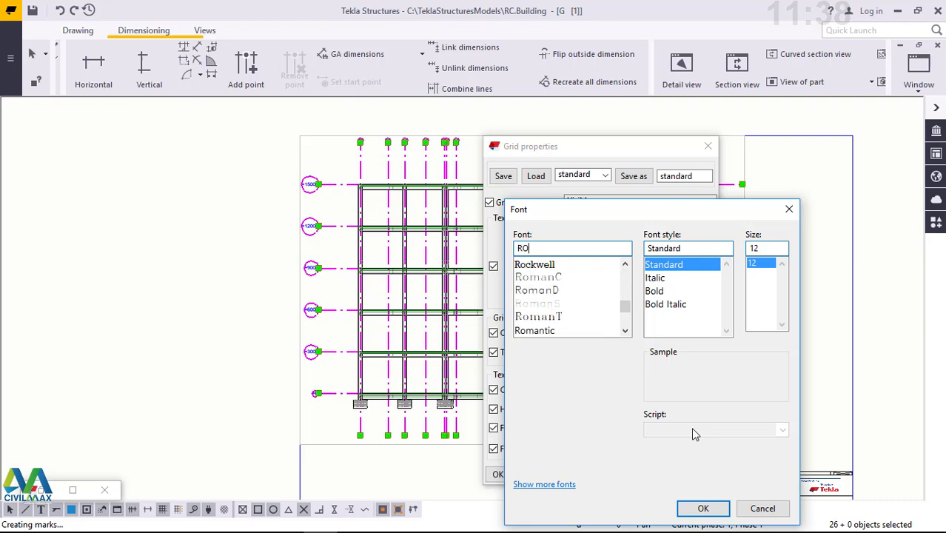
left_click(552, 292)
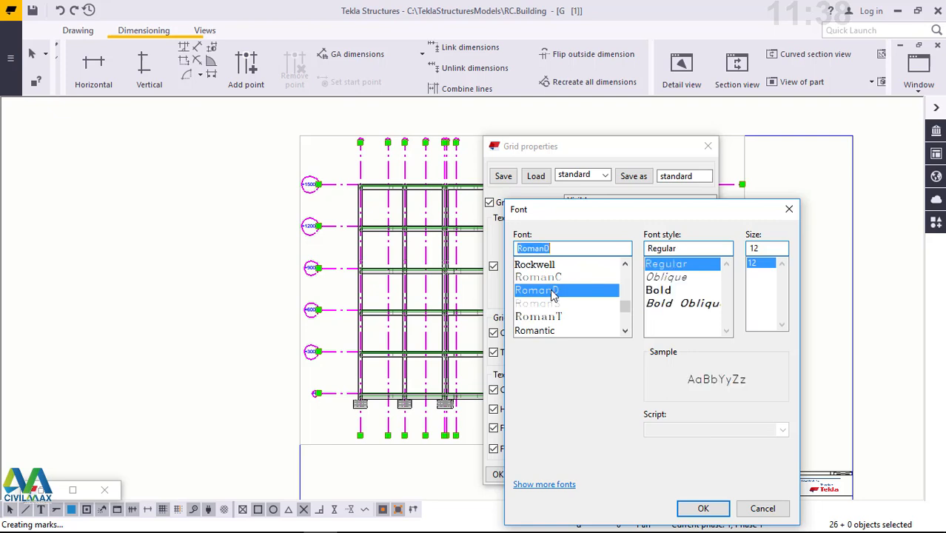
left_click(704, 509)
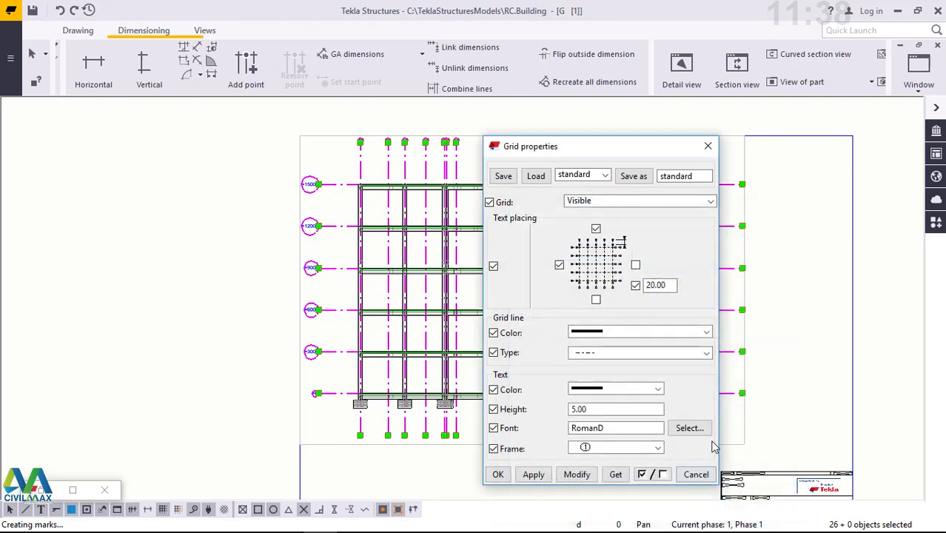
- Set the grid label frame to the plain 123 style without a border and apply the modified grid properties to the drawing
left_click(658, 448)
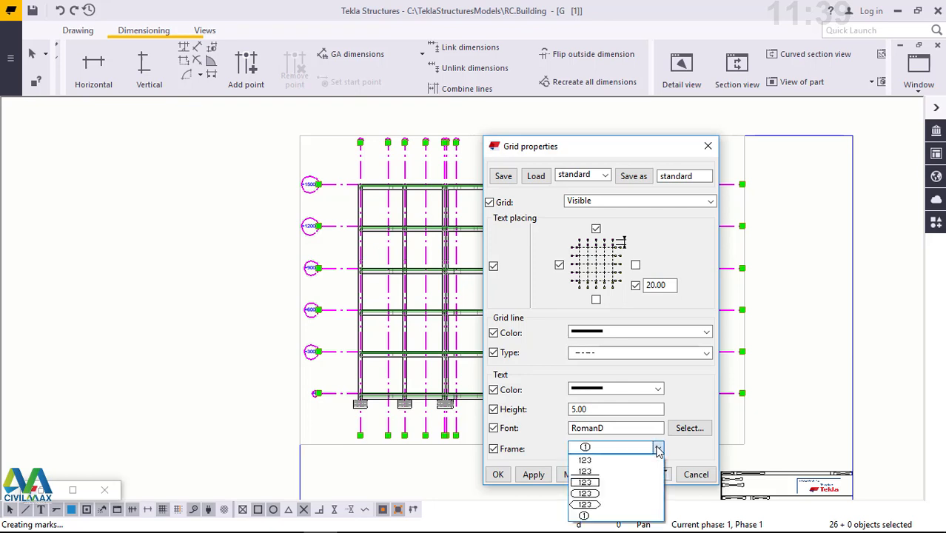
left_click(607, 460)
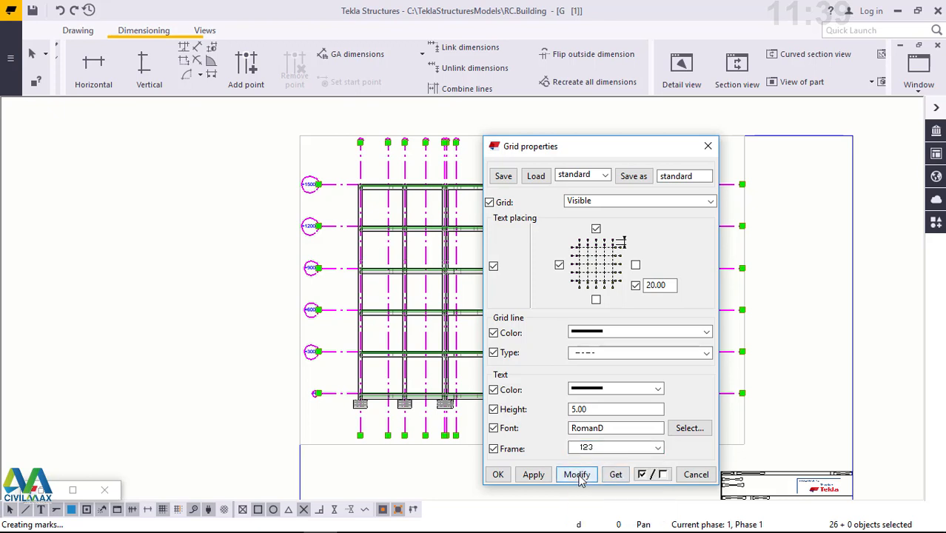
left_click(577, 474)
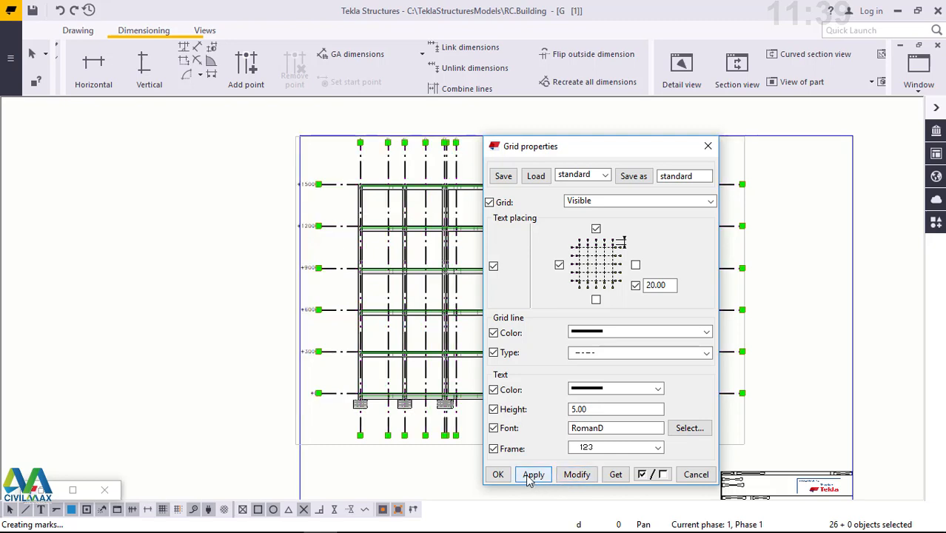
left_click(499, 475)
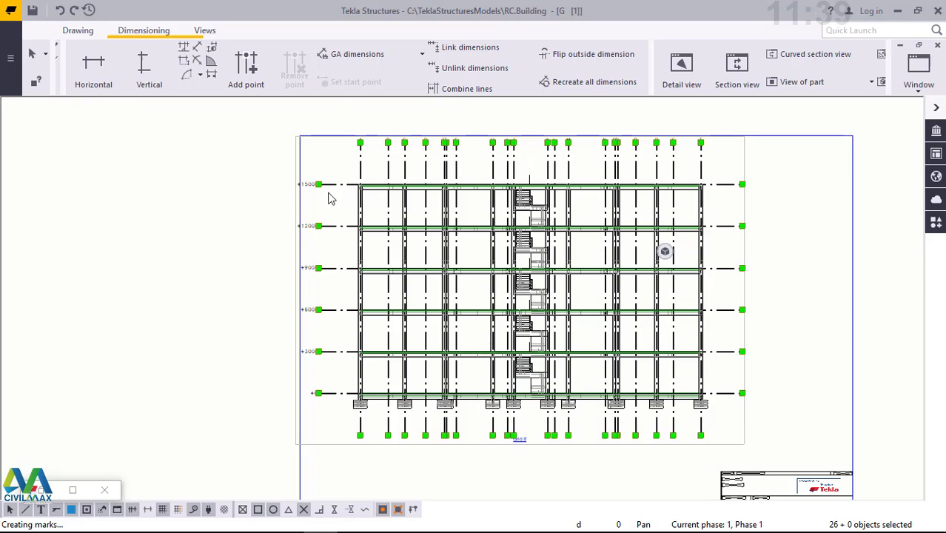
- Examine the restyled level labels, grid letters and grid lines of the Grid 8 elevation
scroll(331, 197, "up", 6)
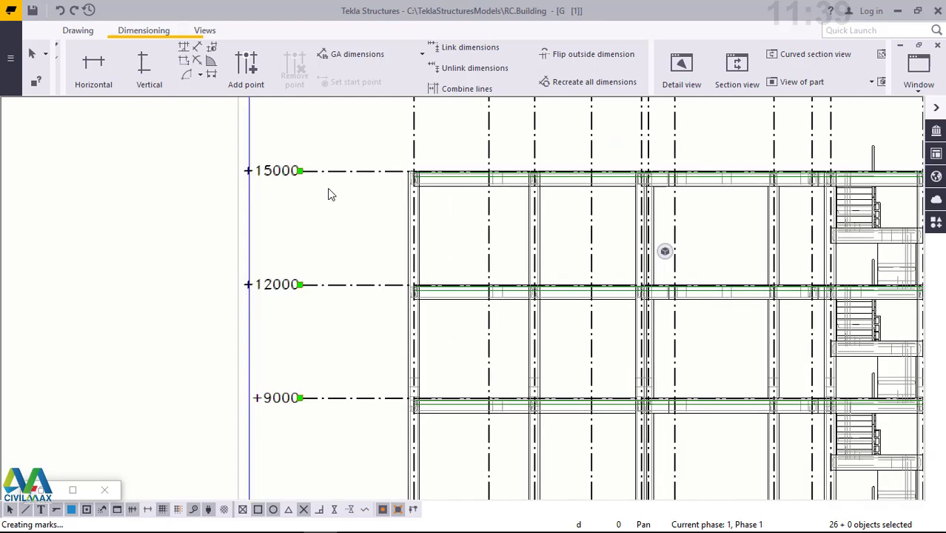
scroll(187, 256, "down", 3)
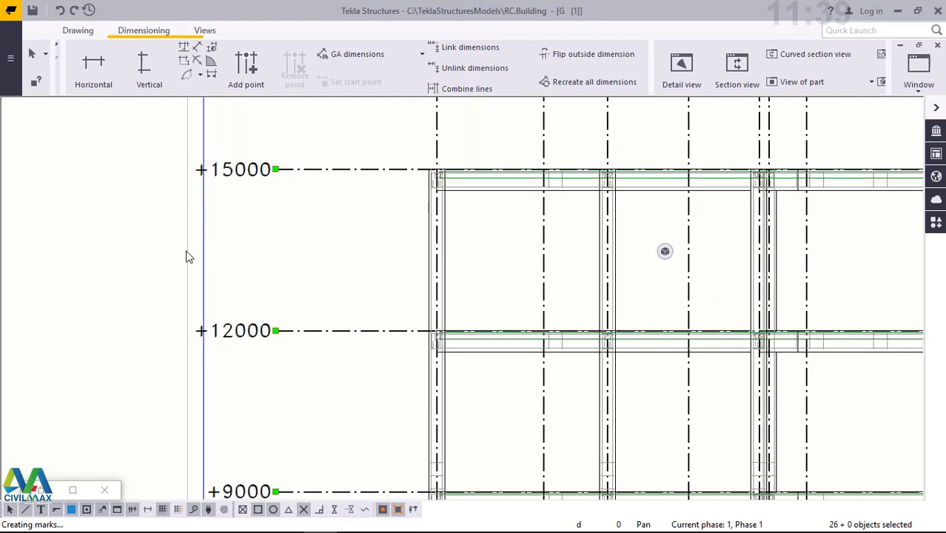
scroll(187, 256, "down", 2)
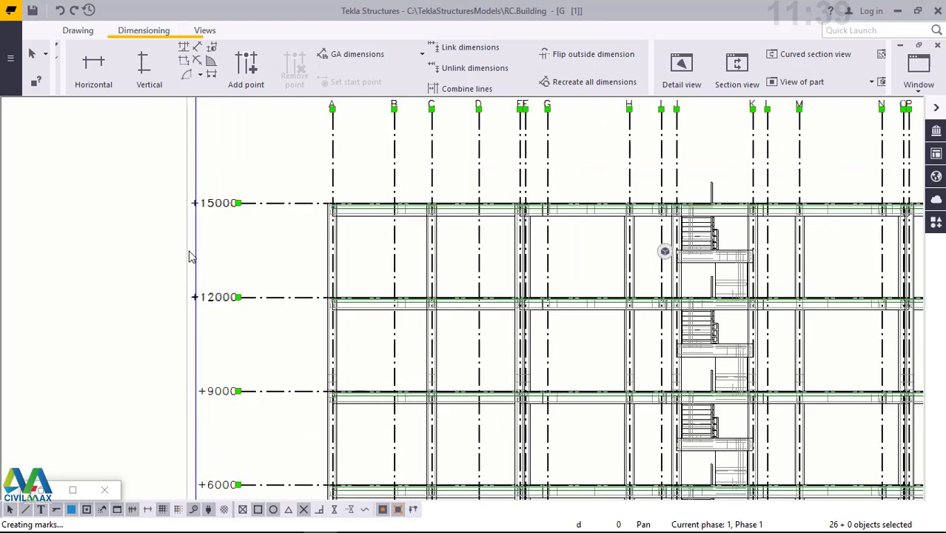
scroll(195, 255, "down", 2)
scroll(215, 253, "down", 1)
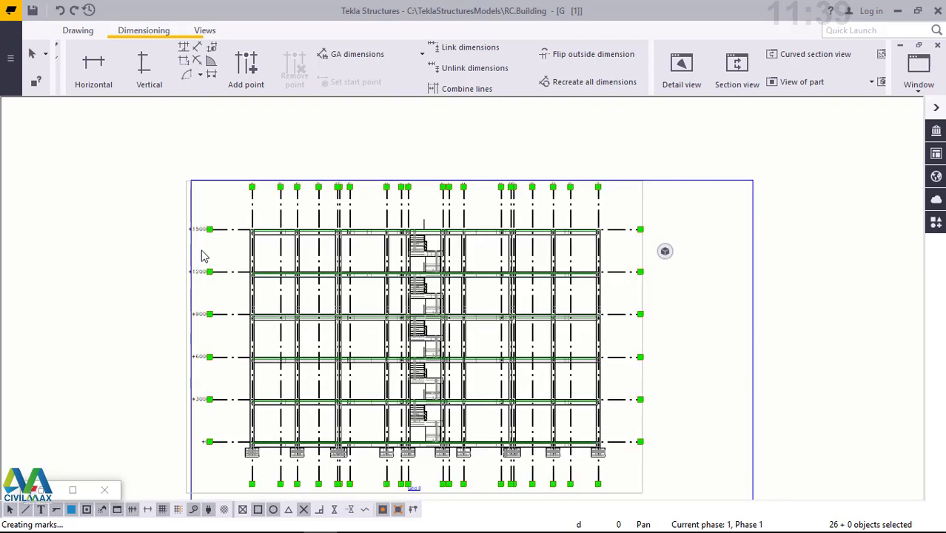
scroll(192, 240, "up", 5)
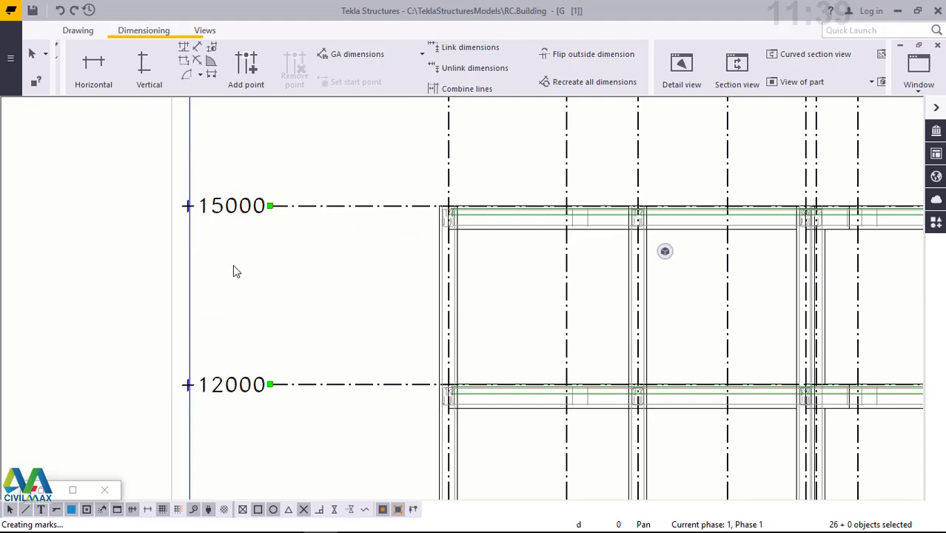
scroll(243, 265, "down", 1)
scroll(245, 262, "down", 3)
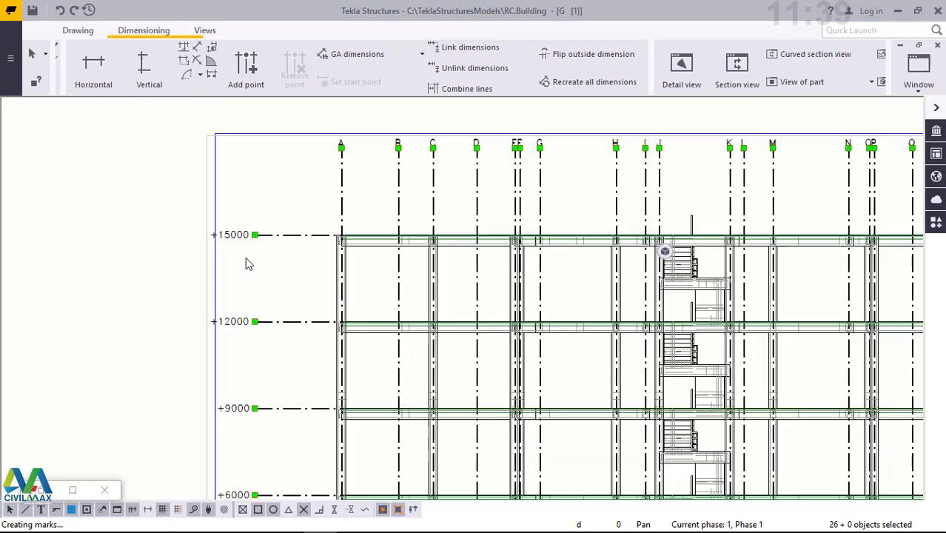
scroll(371, 248, "down", 1)
scroll(298, 243, "down", 1)
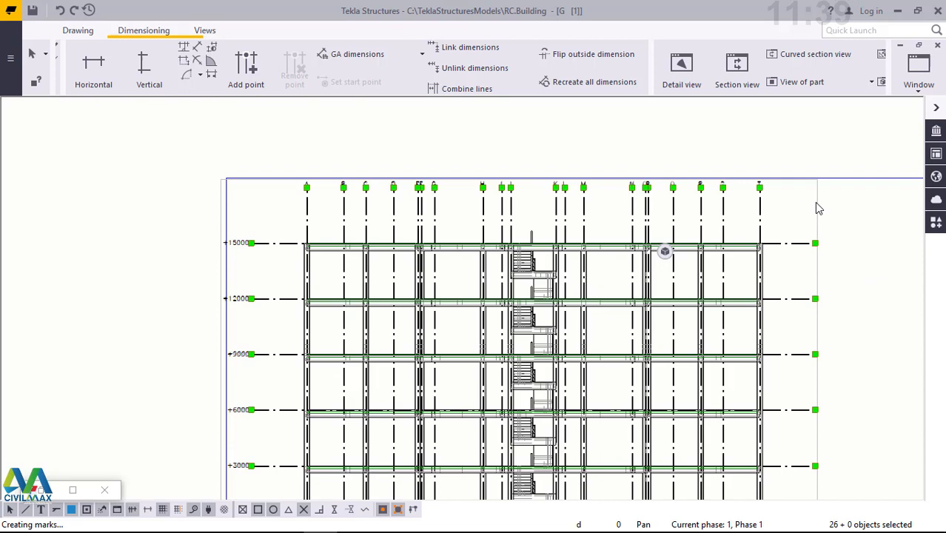
- Select the Grid 8 view frame and check how the elevation sits within the drawing sheet
left_click(817, 209)
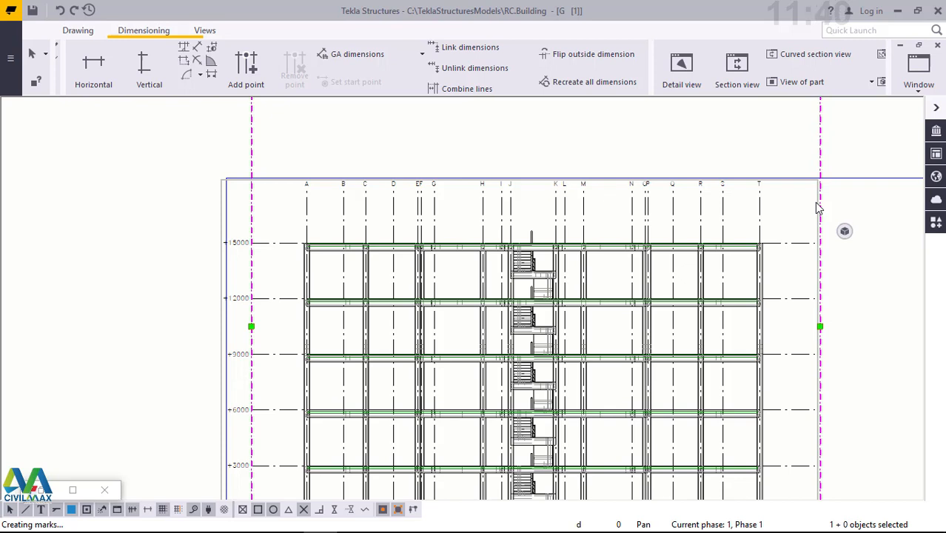
middle_click_drag(821, 210, 822, 222)
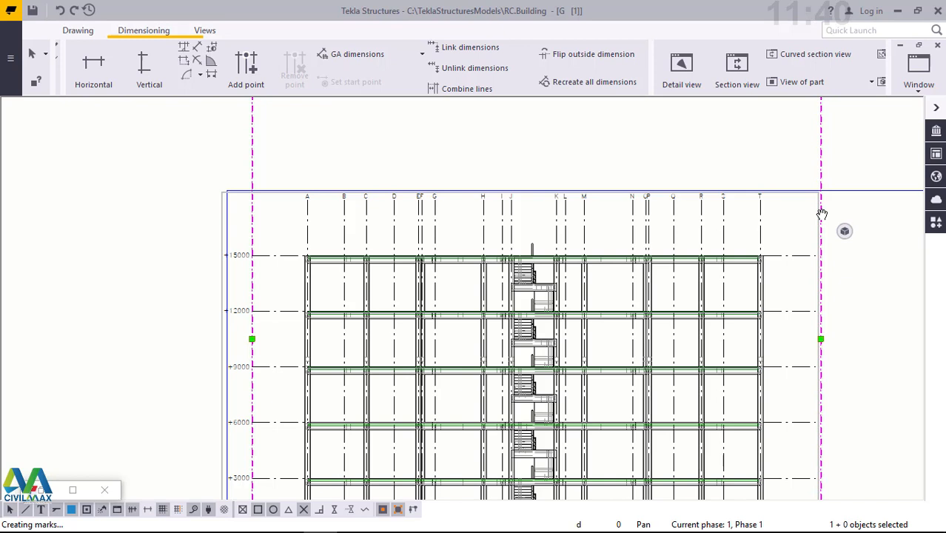
mouse_move(821, 214)
middle_mouse_down()
mouse_move(849, 229)
mouse_move(794, 222)
mouse_move(843, 260)
mouse_move(835, 264)
middle_mouse_up()
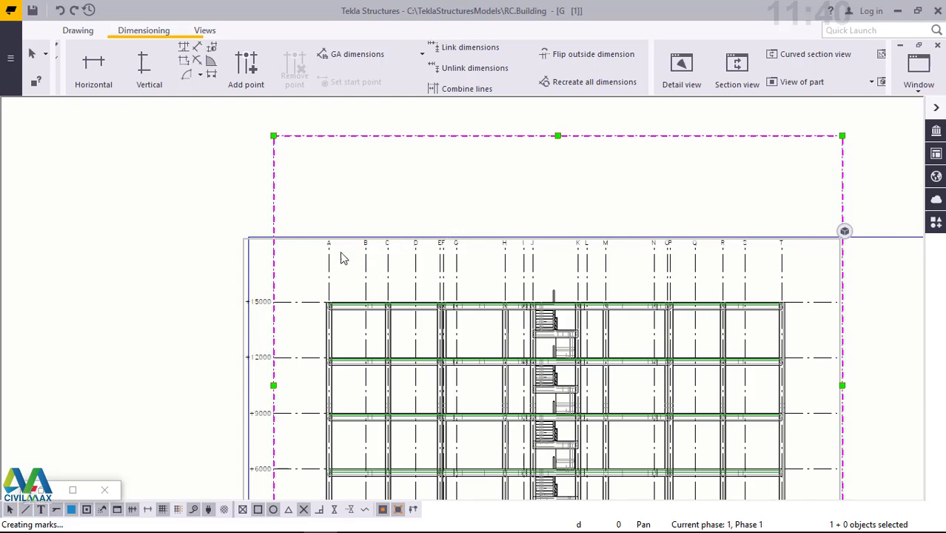
scroll(292, 231, "down", 1)
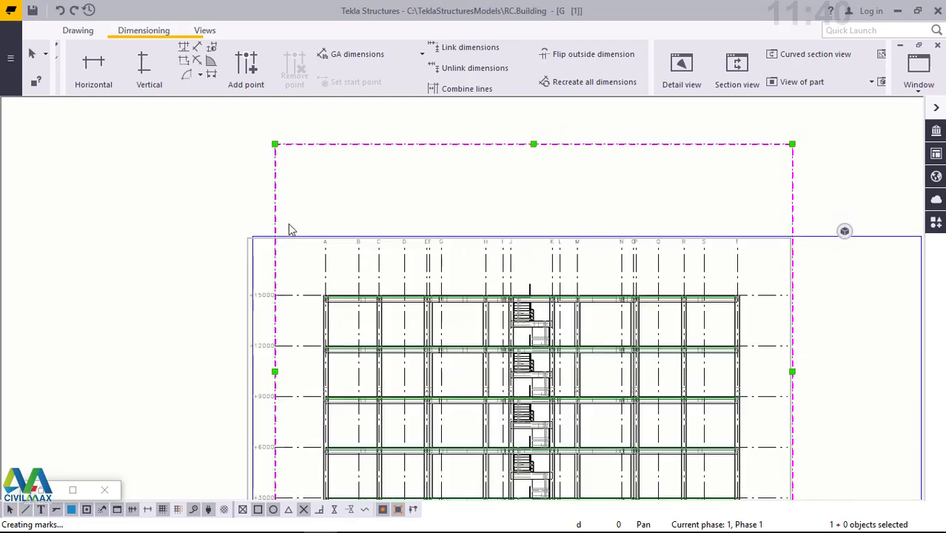
scroll(292, 231, "down", 2)
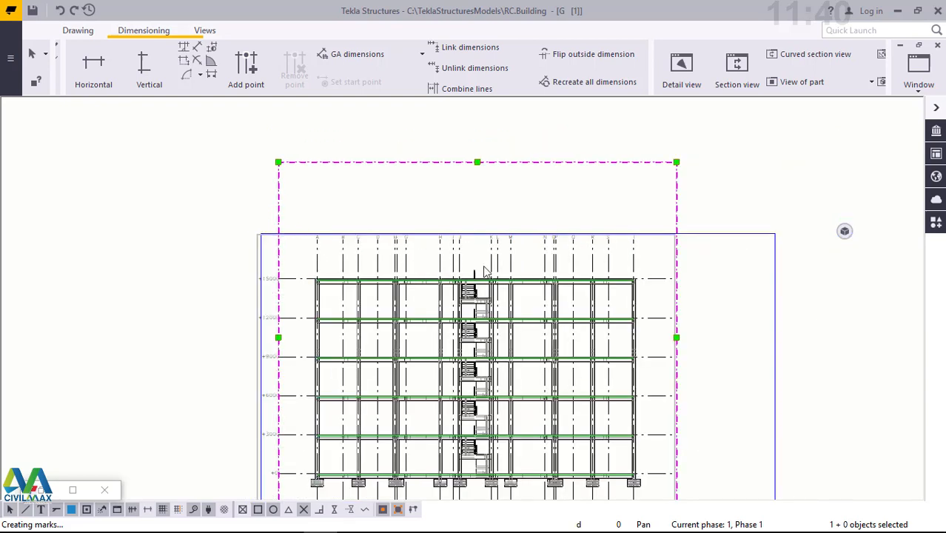
scroll(504, 268, "down", 1)
scroll(482, 463, "down", 1)
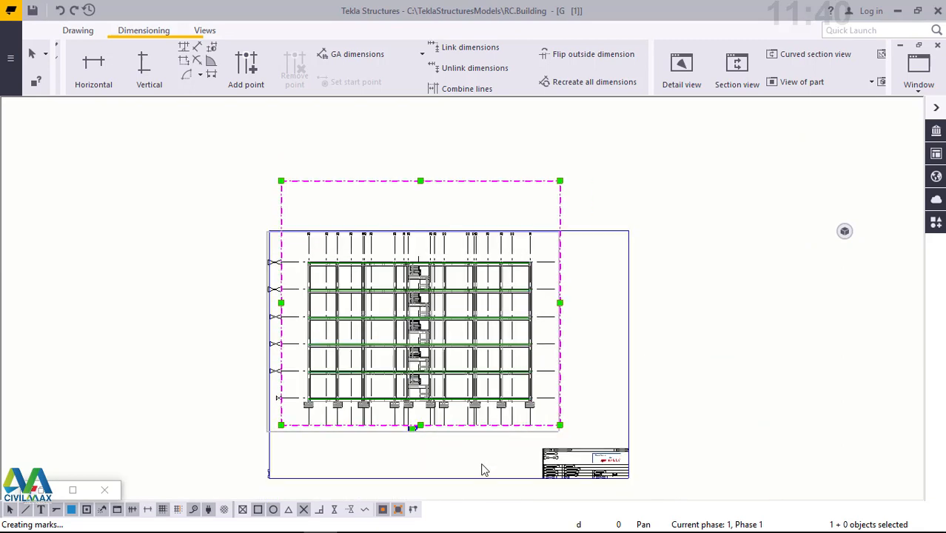
- Examine the lower storeys, foundations, stairs and view title of the Grid 8 elevation, and the overall sheet layout
scroll(459, 438, "up", 1)
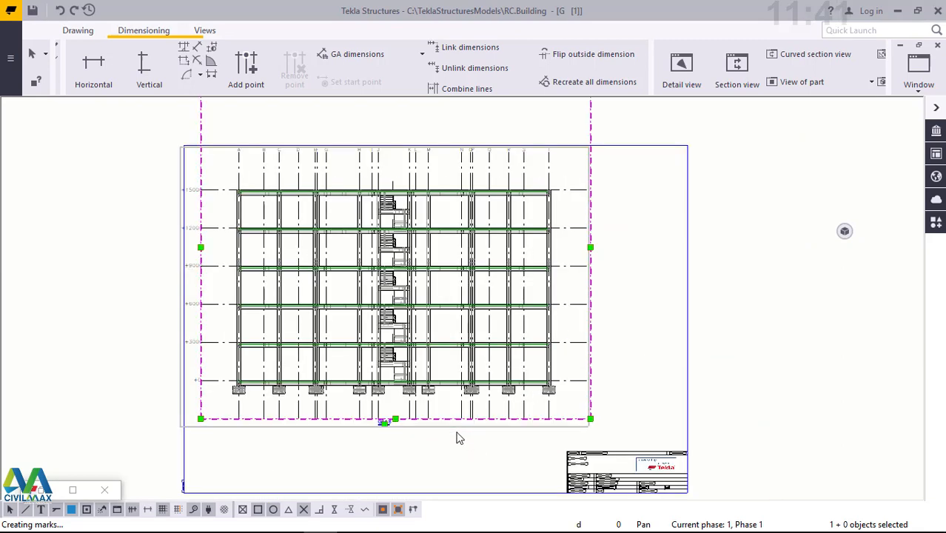
scroll(458, 439, "up", 1)
scroll(458, 438, "up", 1)
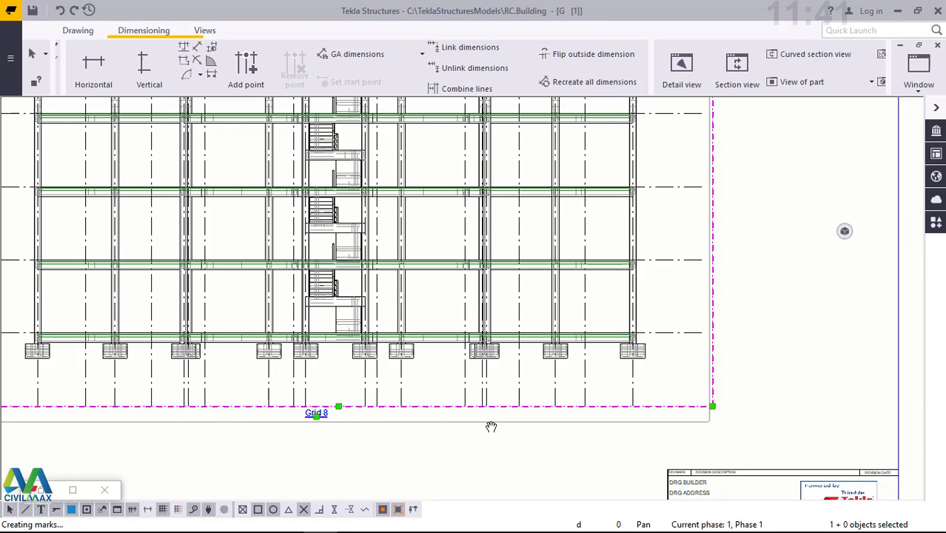
middle_click_drag(487, 424, 564, 430)
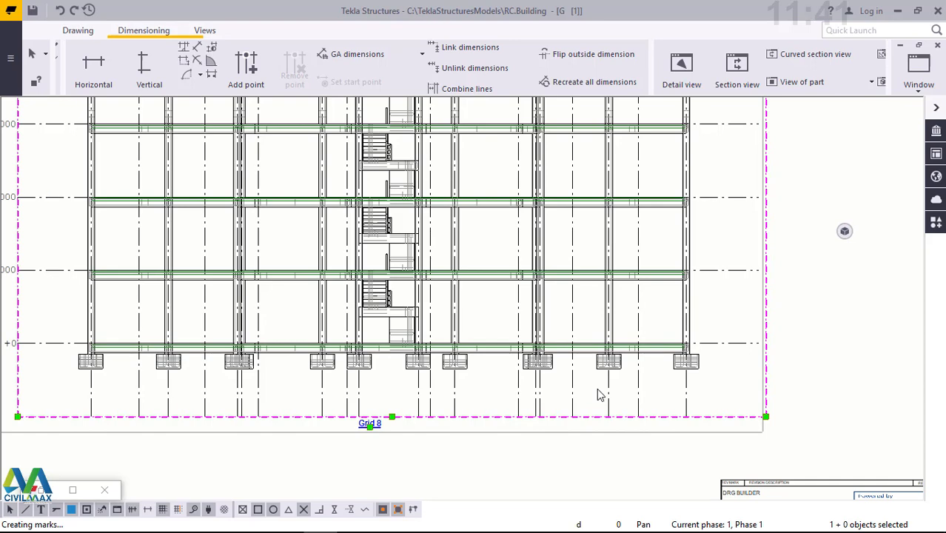
scroll(612, 321, "up", 1)
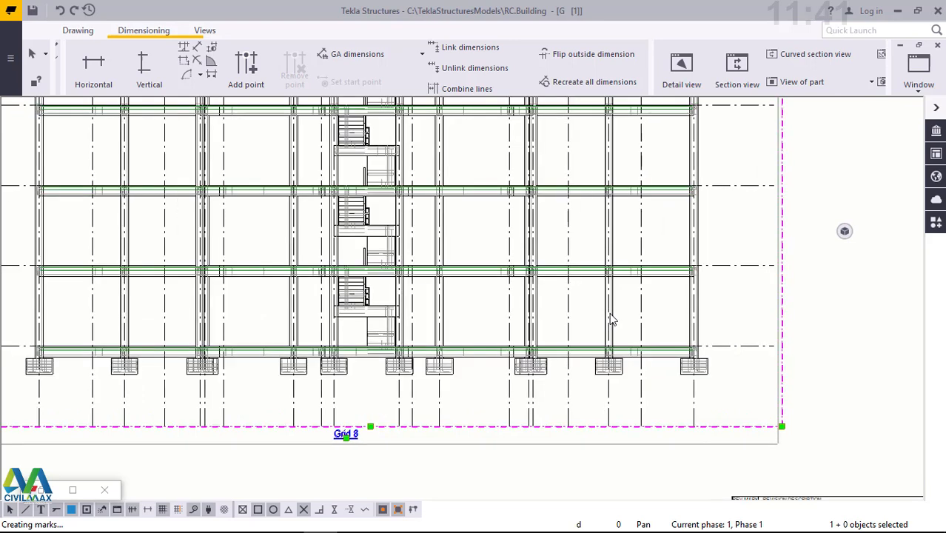
scroll(666, 341, "up", 1)
scroll(689, 365, "down", 1)
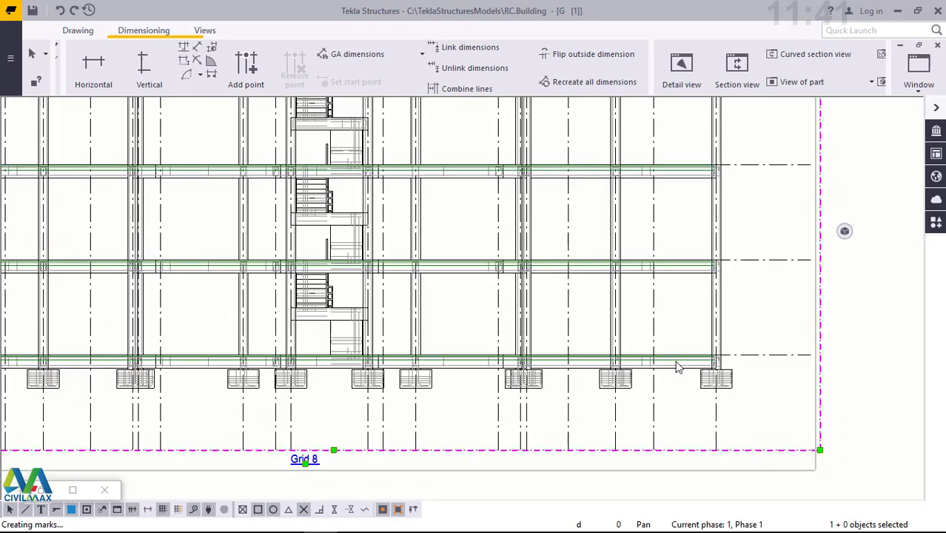
scroll(626, 374, "down", 1)
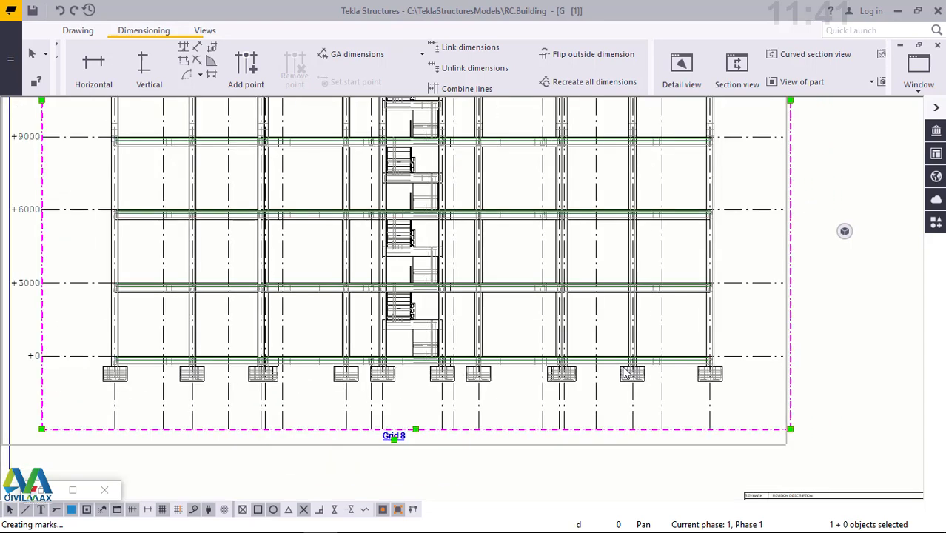
scroll(626, 374, "down", 1)
scroll(634, 253, "down", 1)
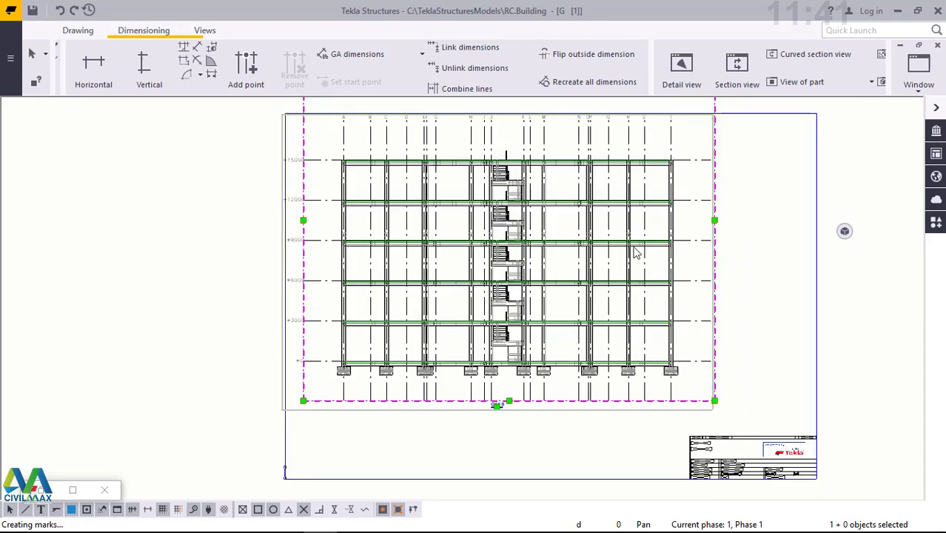
scroll(552, 178, "up", 1)
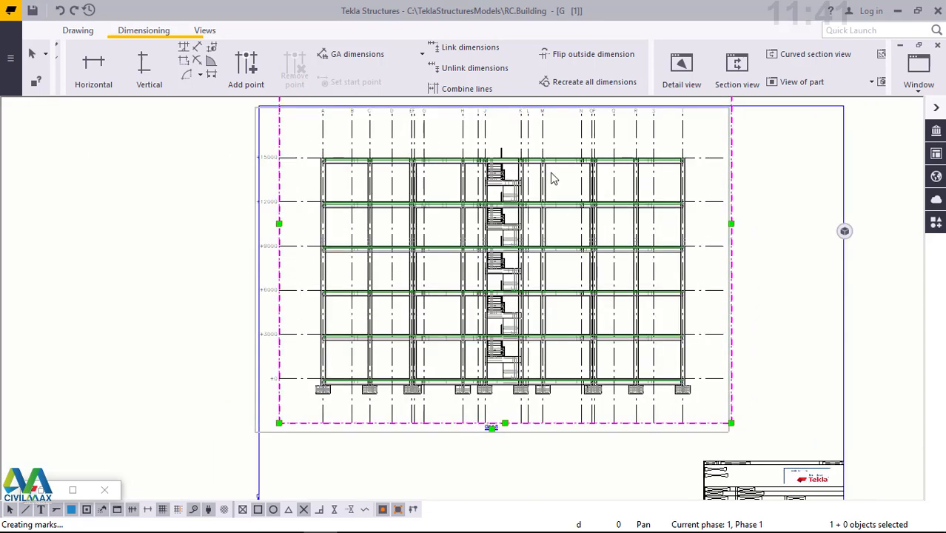
- Examine the storey framing, staircase and grid line ends of the Grid 8 elevation
scroll(552, 177, "up", 1)
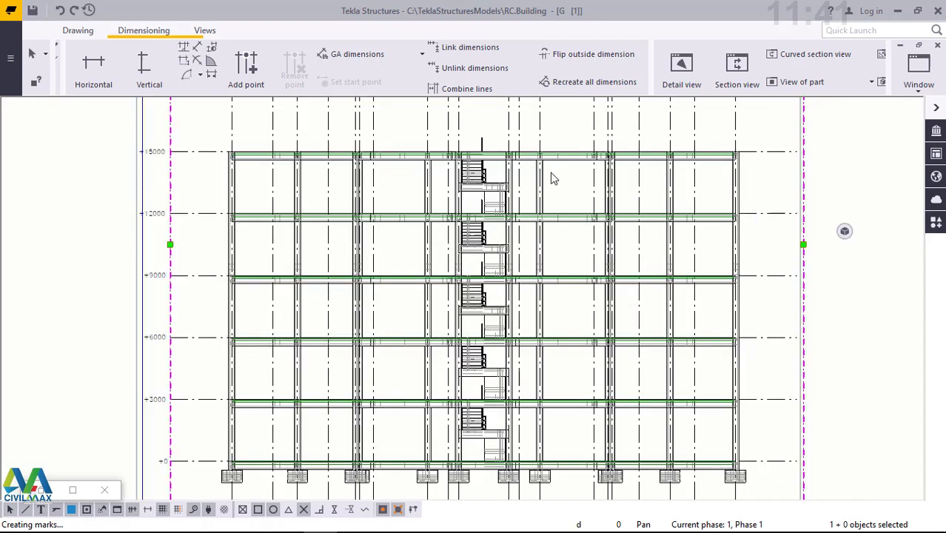
scroll(552, 178, "up", 1)
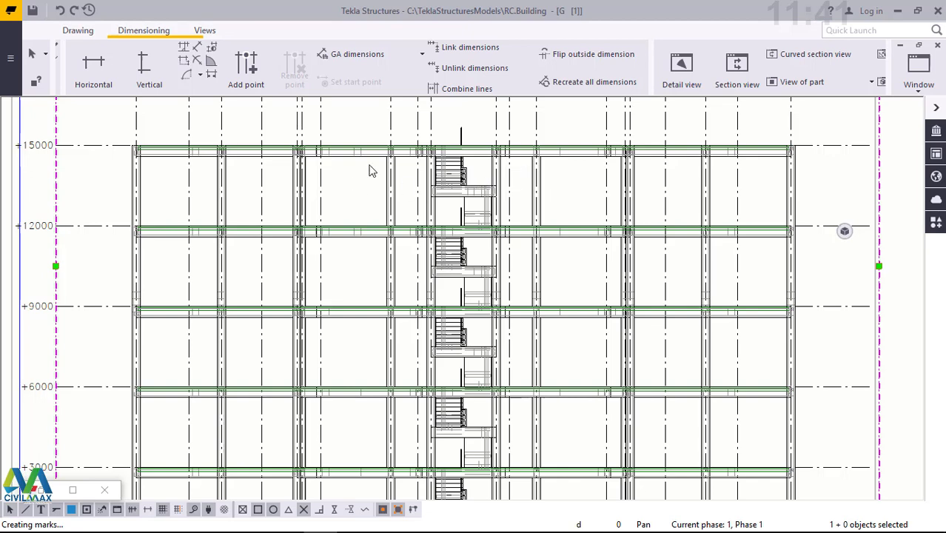
scroll(376, 165, "down", 1)
scroll(377, 164, "down", 2)
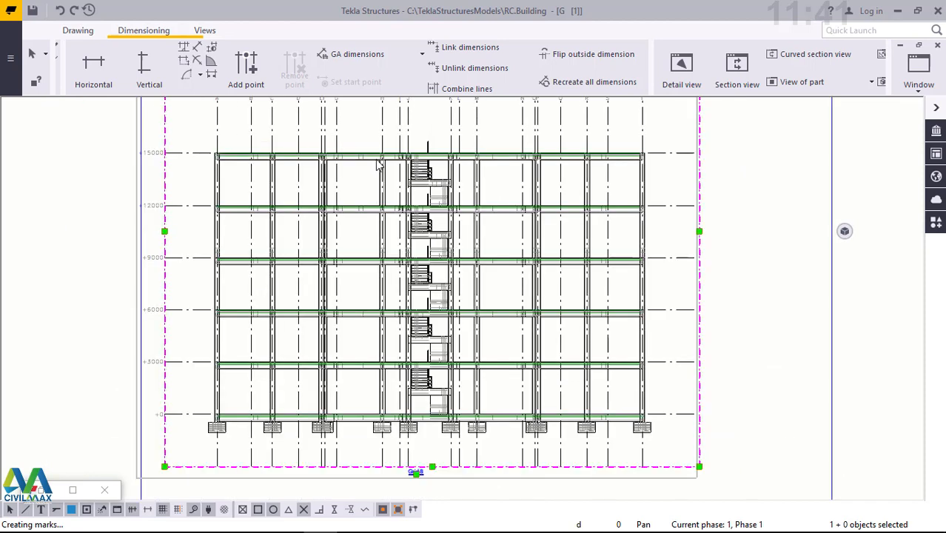
scroll(378, 165, "down", 1)
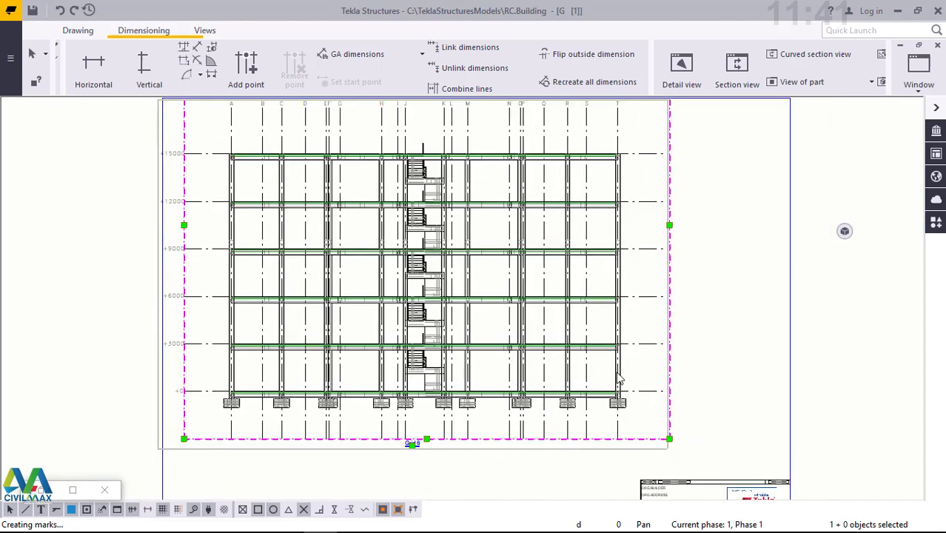
scroll(621, 379, "up", 1)
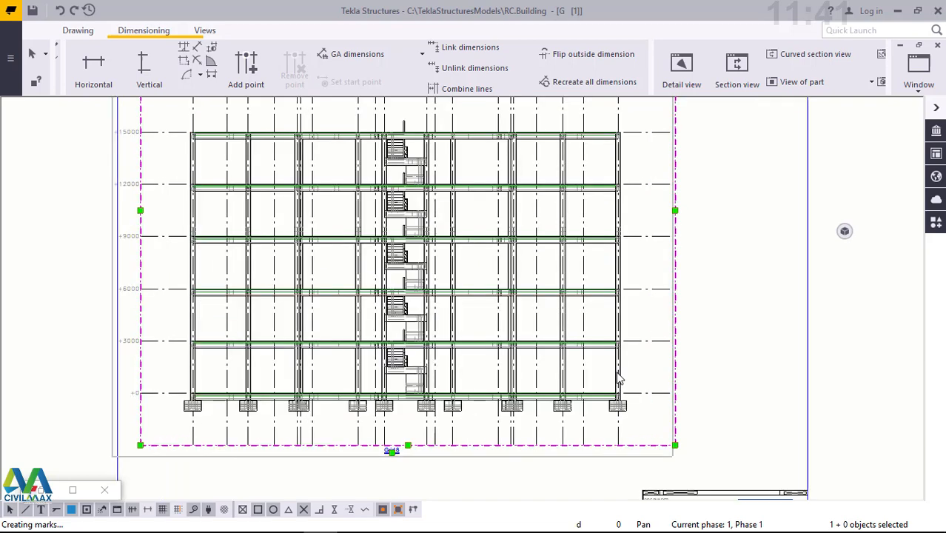
scroll(620, 379, "up", 1)
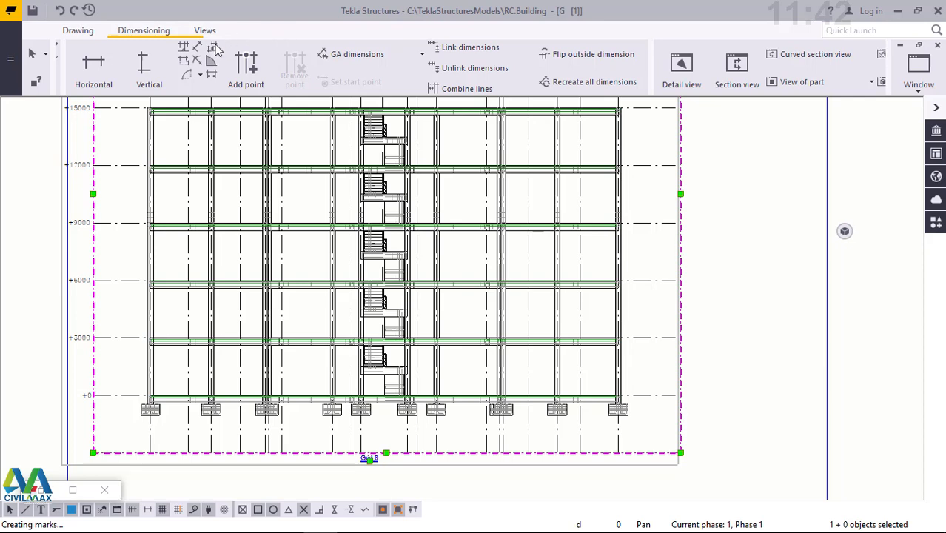
left_click(145, 66)
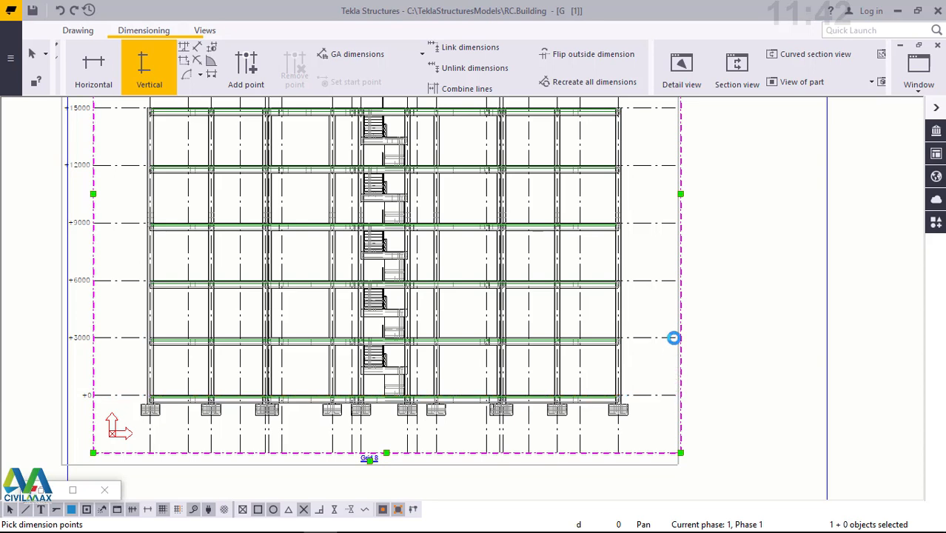
left_click(673, 337)
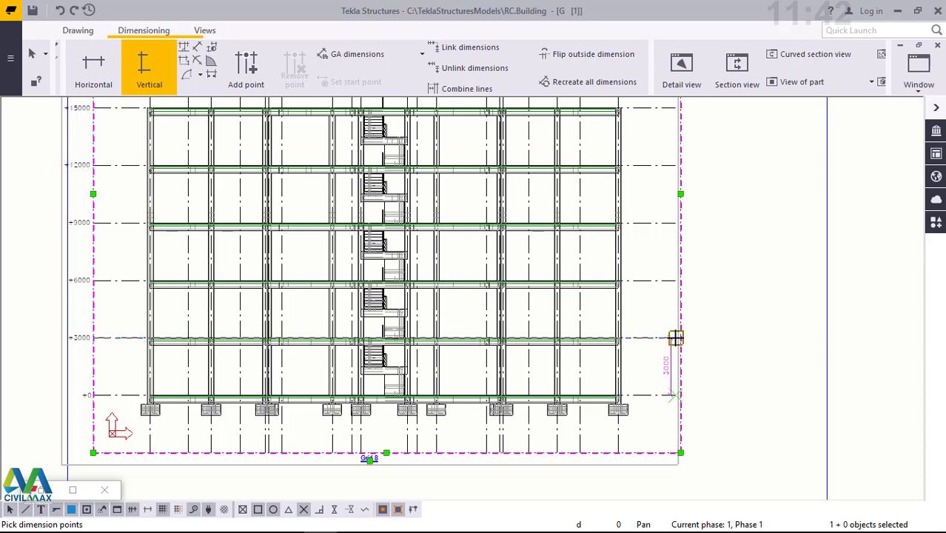
left_click(676, 337)
left_click(711, 237)
right_click(711, 237)
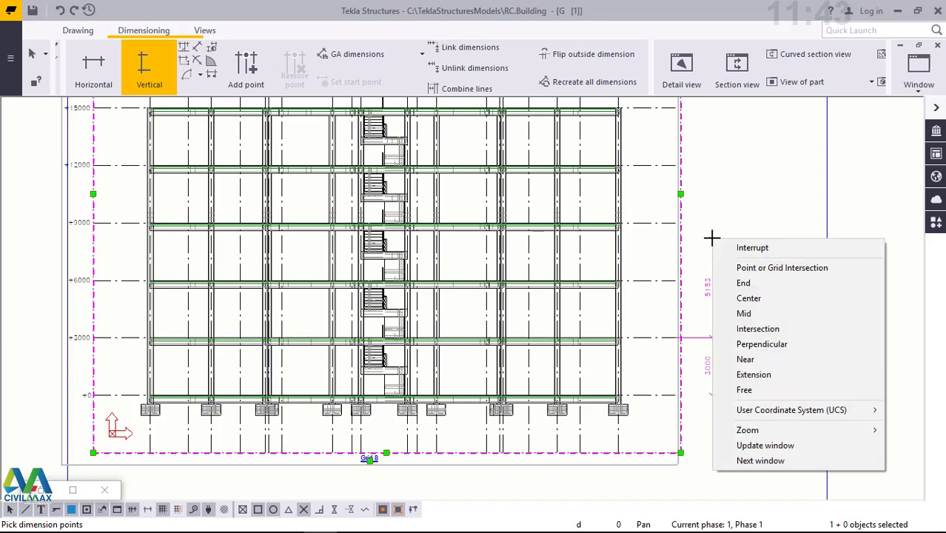
left_click(748, 253)
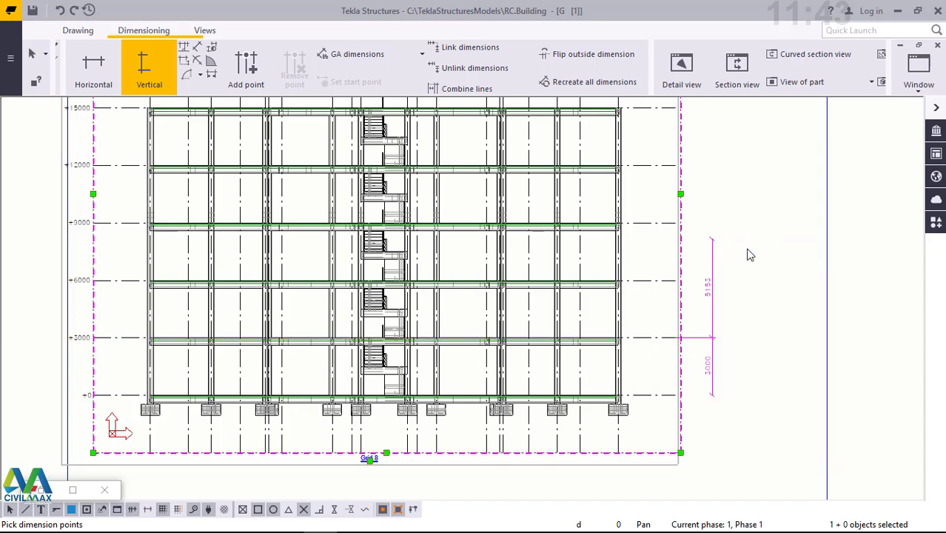
key("Escape")
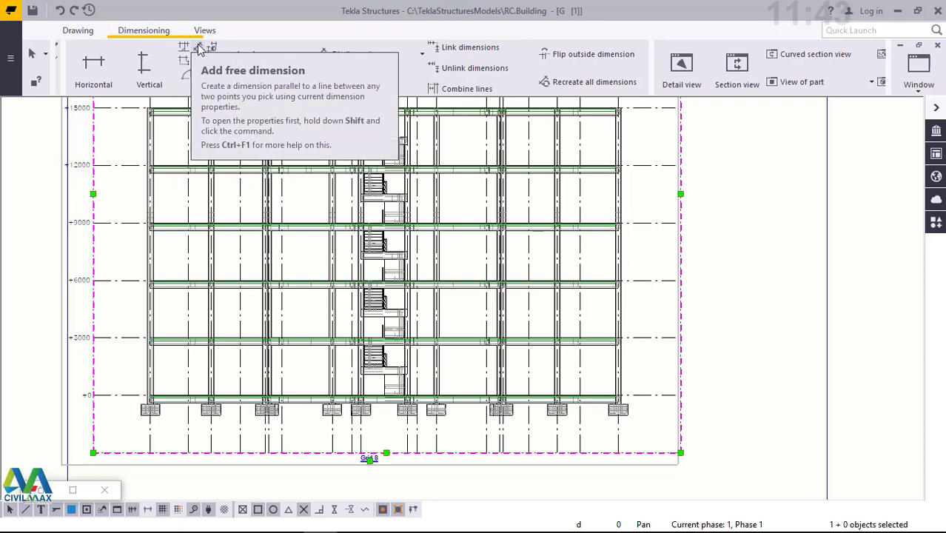
- Add a free dimension for the overall building height from level +15000 to level +0 at the level lines' ends beyond grid T
left_click(197, 50)
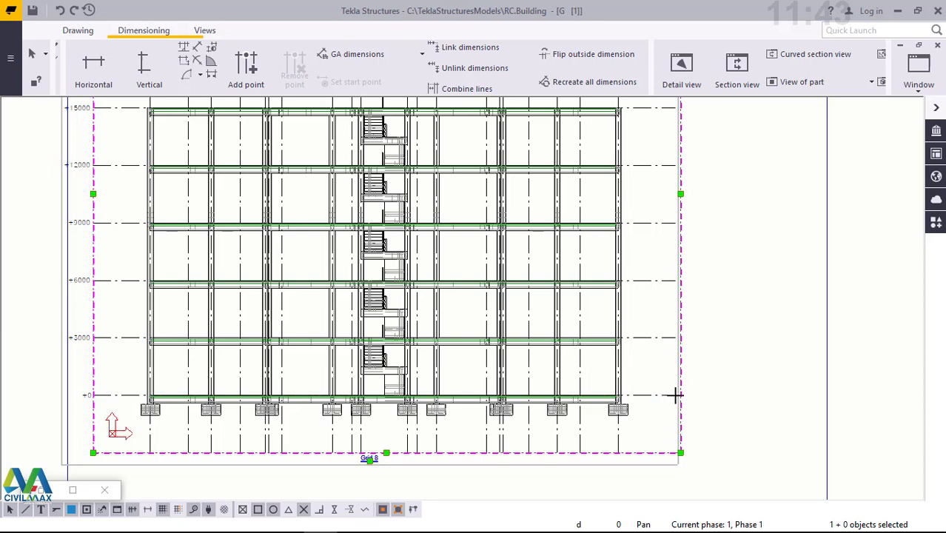
key("f")
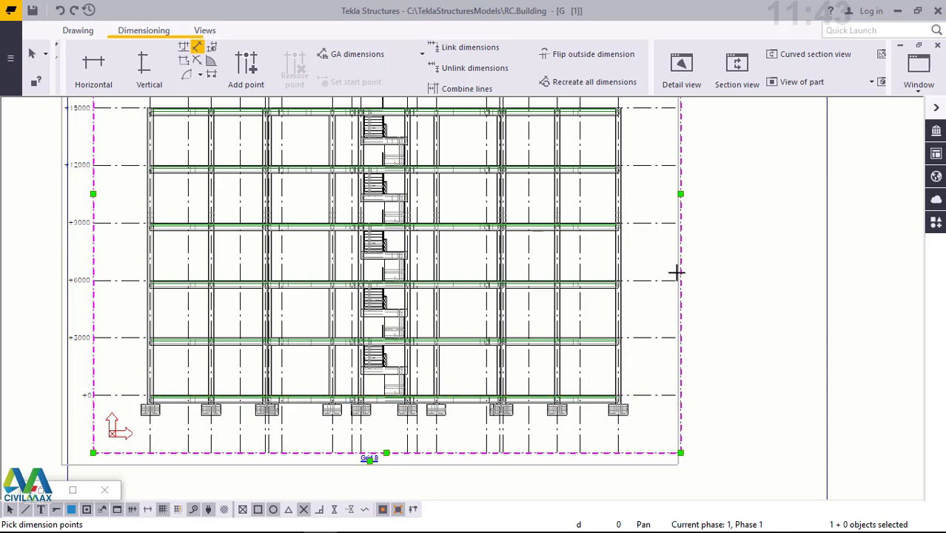
left_click(673, 109)
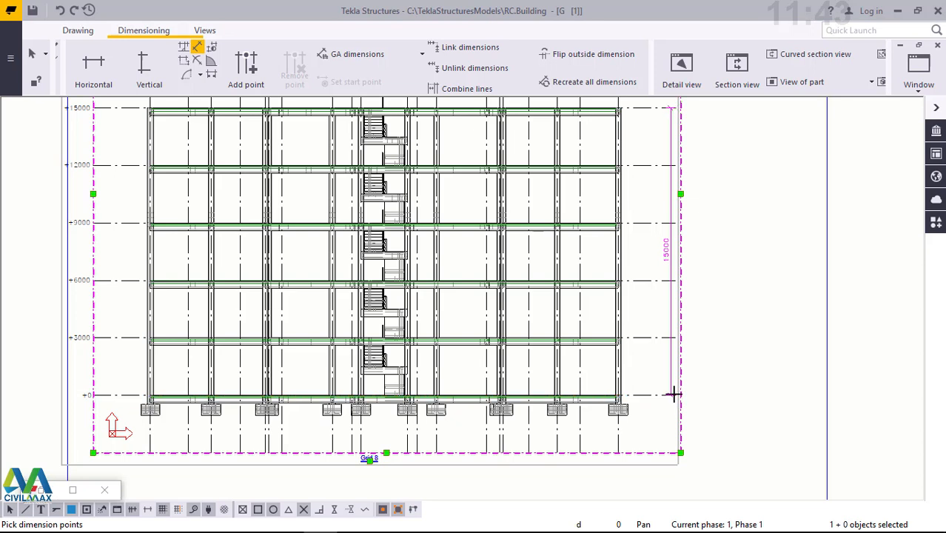
left_click(674, 394)
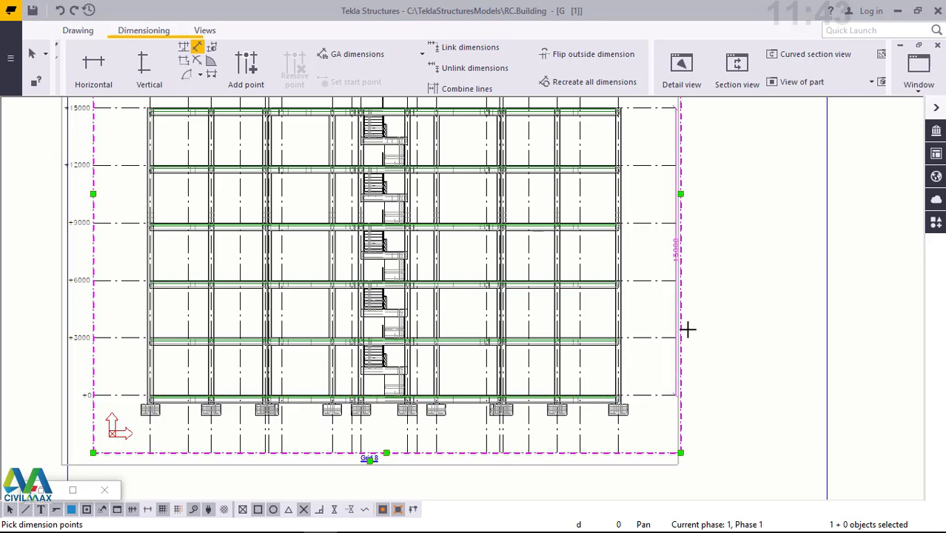
middle_click(719, 195)
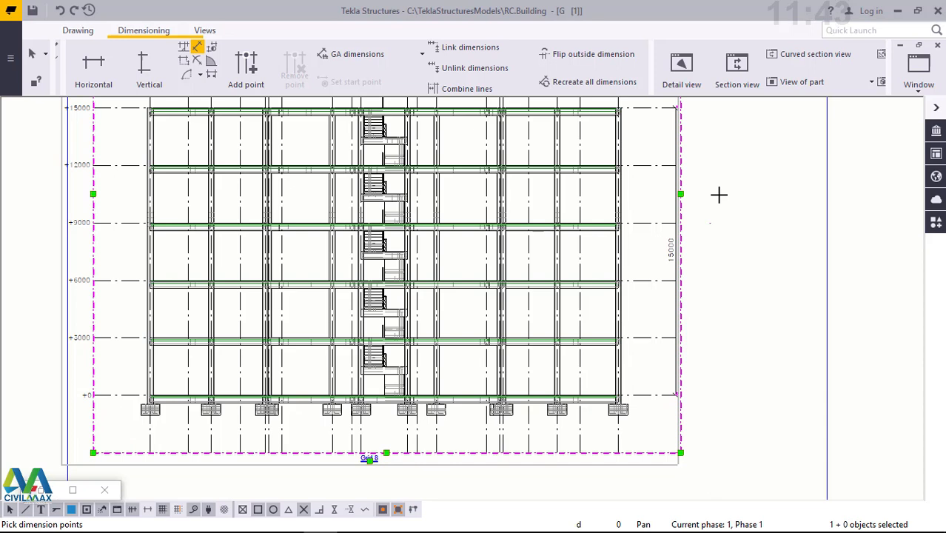
right_click(719, 195)
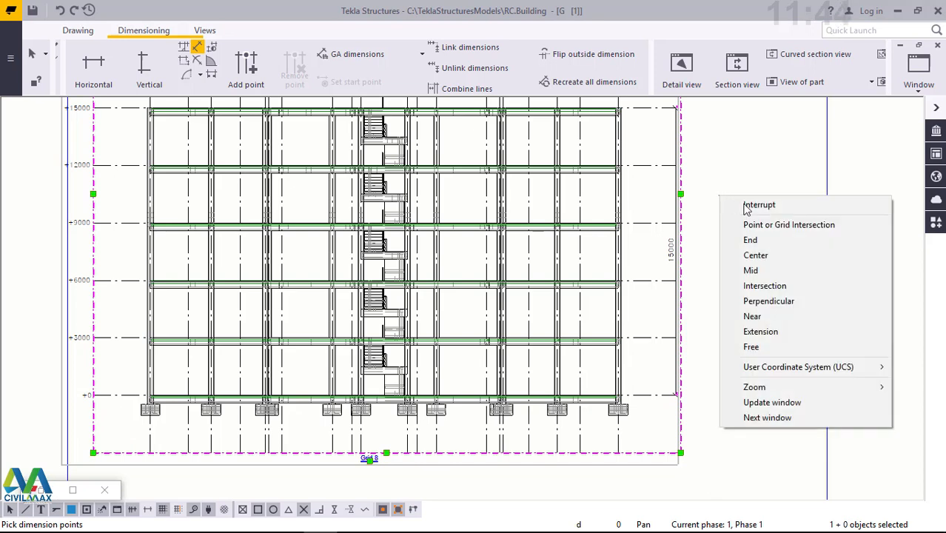
left_click(748, 207)
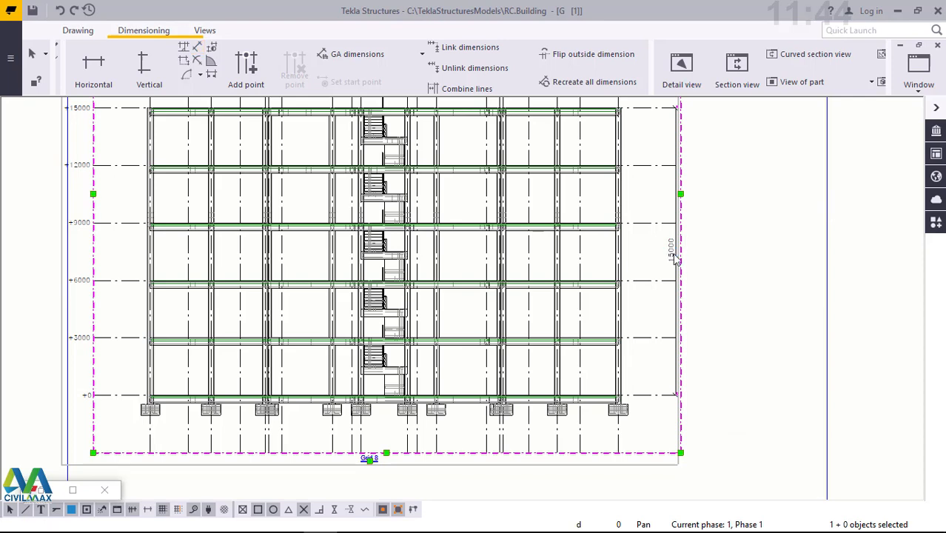
- Move the overall height dimension outward so its line stands clear of the level lines' ends beyond grid T
scroll(675, 259, "up", 5)
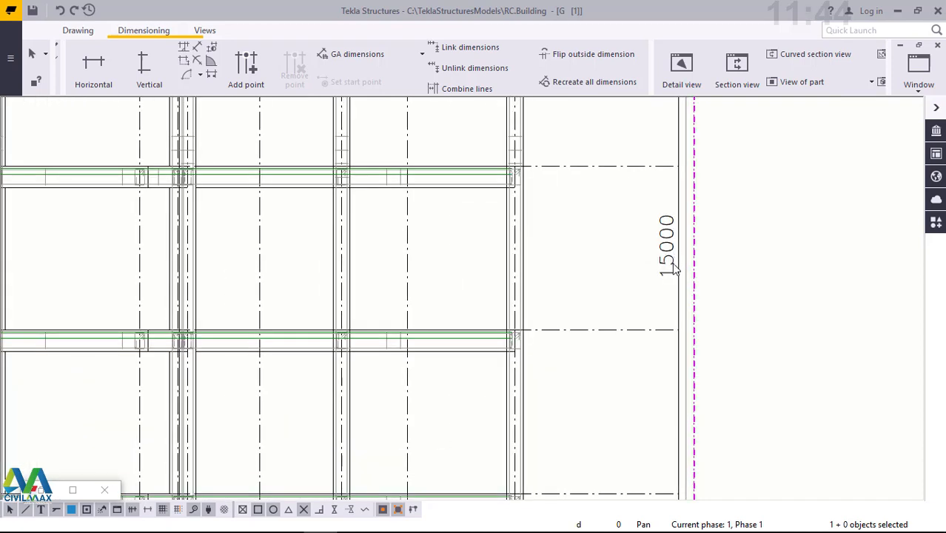
scroll(676, 317, "down", 3)
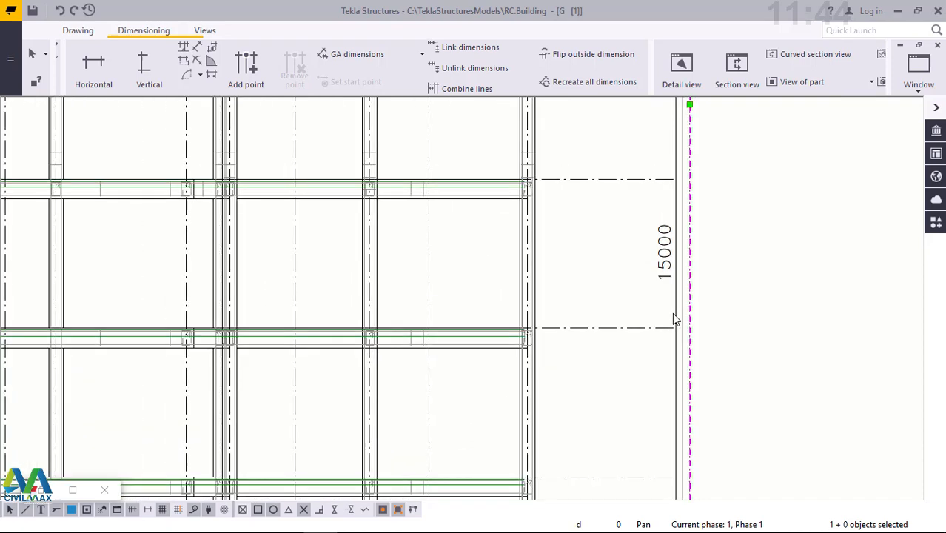
scroll(676, 315, "down", 1)
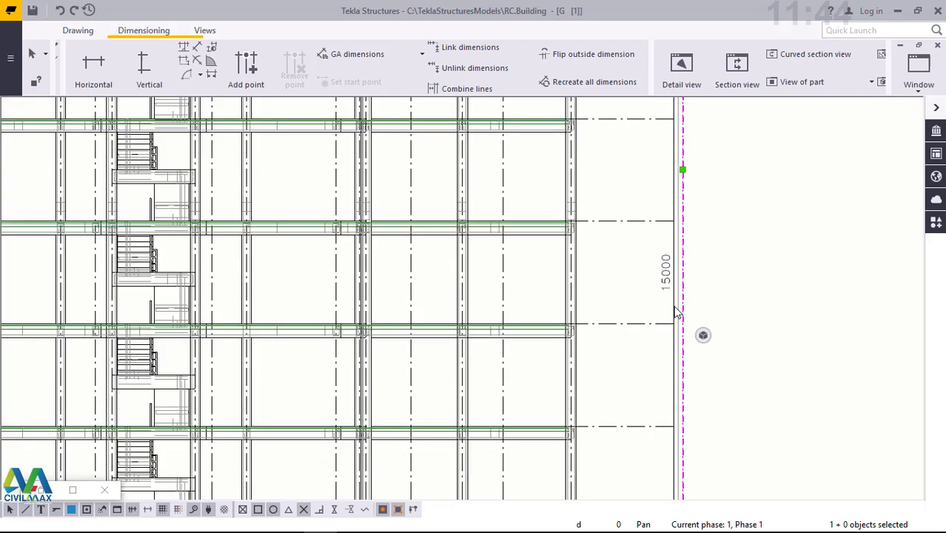
left_click(666, 274)
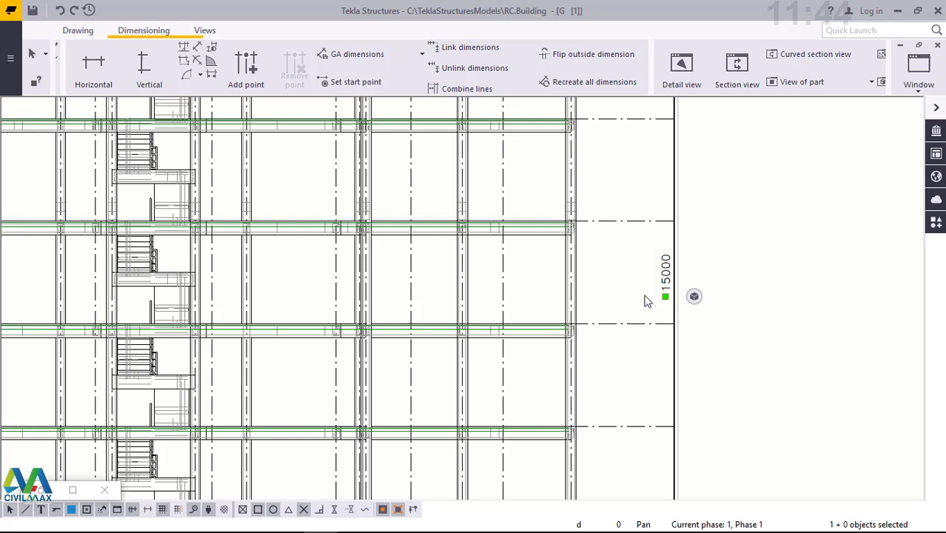
key("Delete")
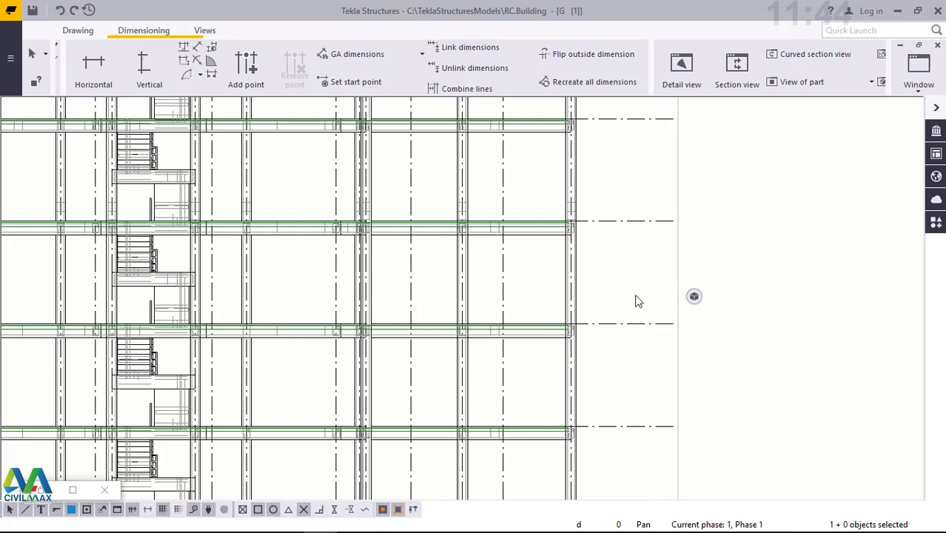
left_click_drag(636, 296, 600, 293)
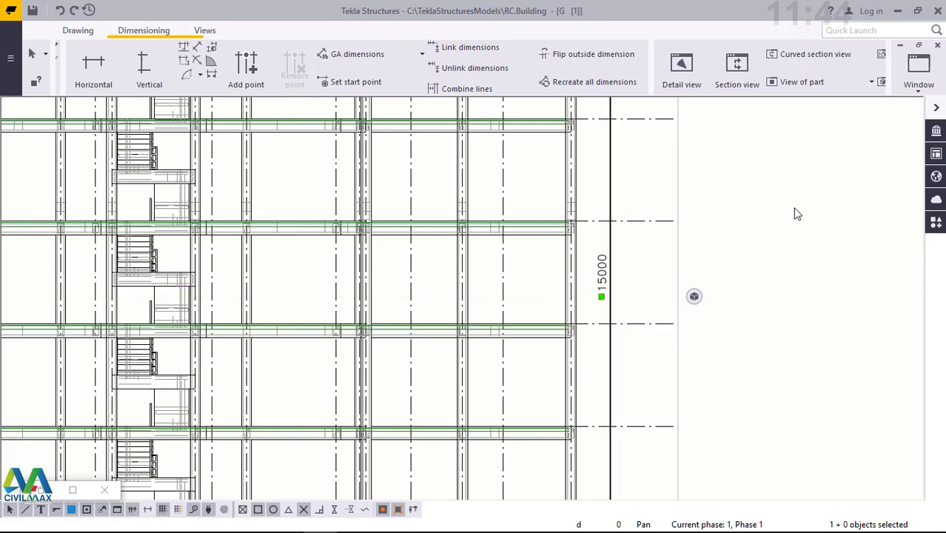
double_click(605, 271)
left_click(682, 273)
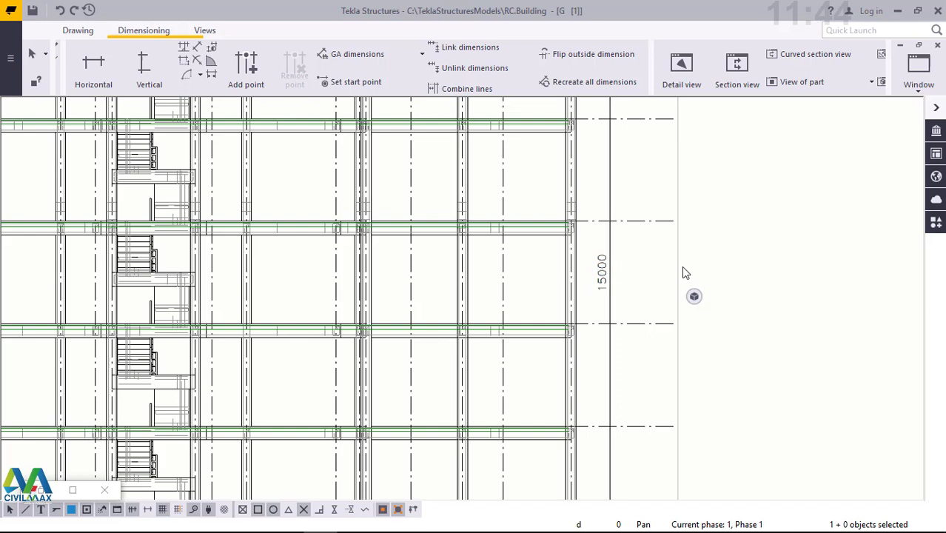
mouse_move(698, 267)
left_mouse_down()
mouse_move(730, 268)
mouse_move(708, 272)
left_mouse_up()
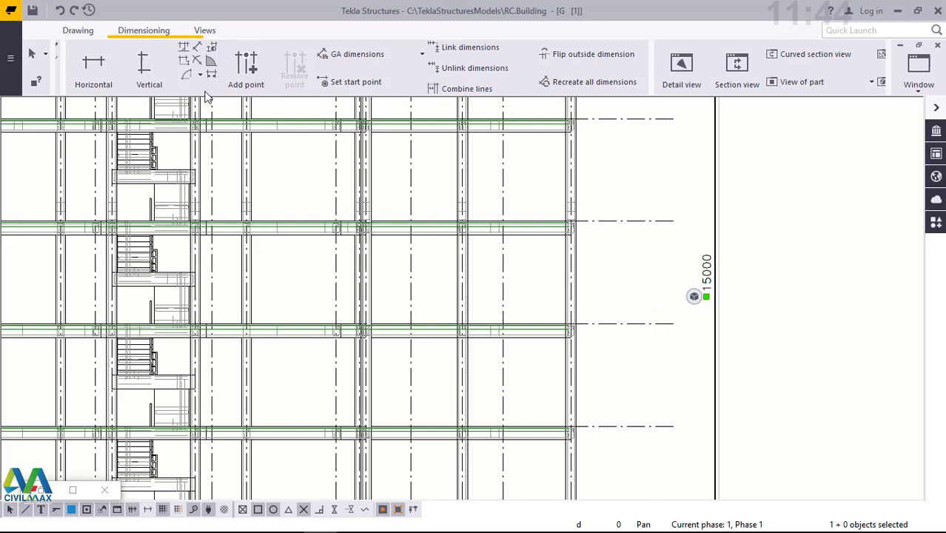
- Add a chain of free dimensions for the storey heights from level +0 to +15000 at the level lines' ends, inside the overall height dimension
left_click(198, 48)
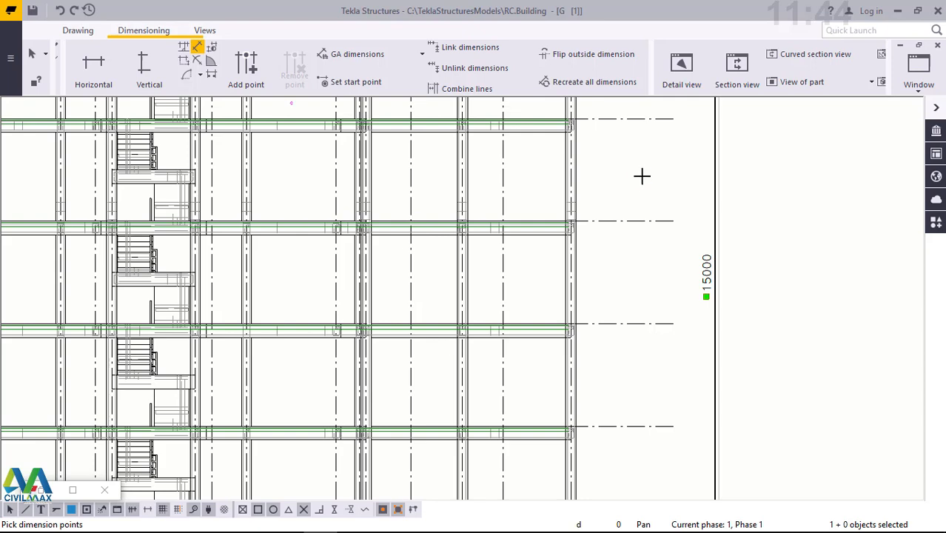
scroll(641, 178, "down", 1)
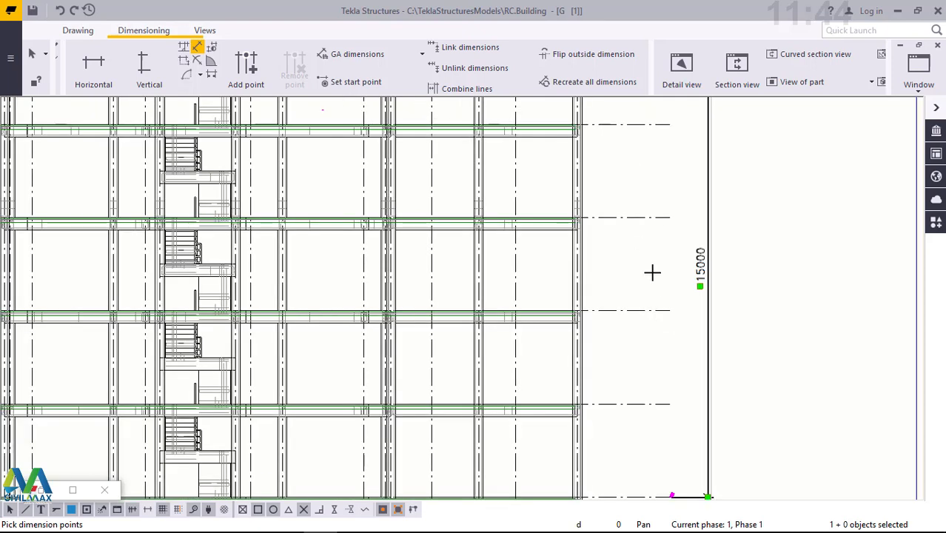
scroll(662, 288, "down", 1)
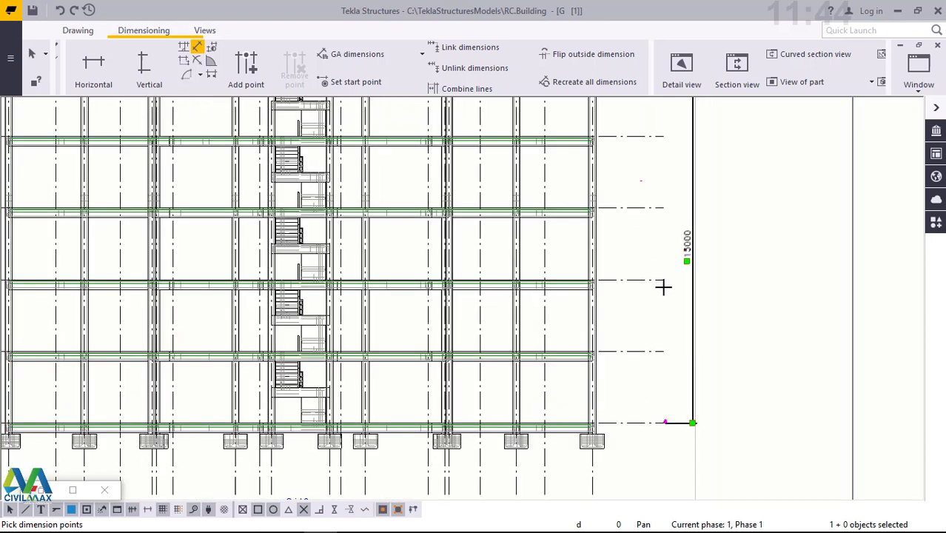
left_click(664, 431)
scroll(676, 431, "down", 1)
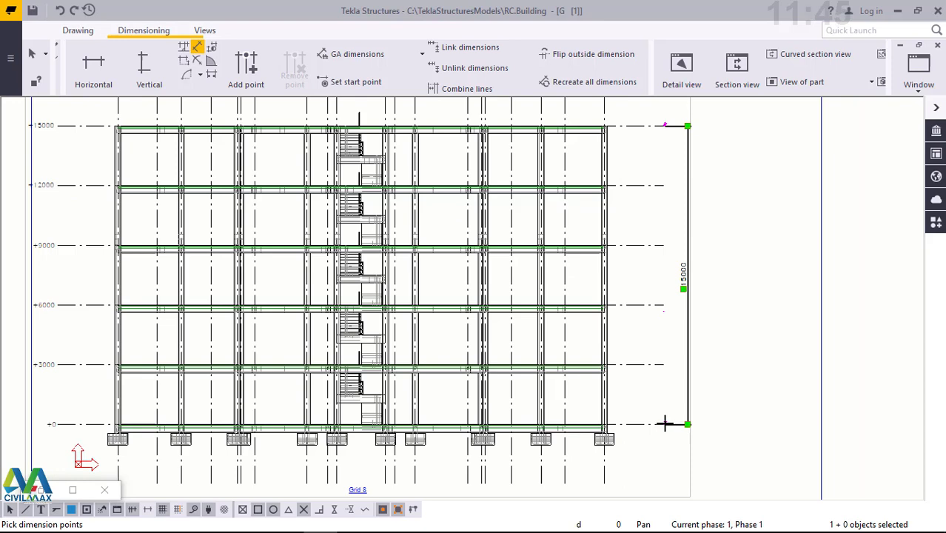
scroll(664, 424, "down", 1)
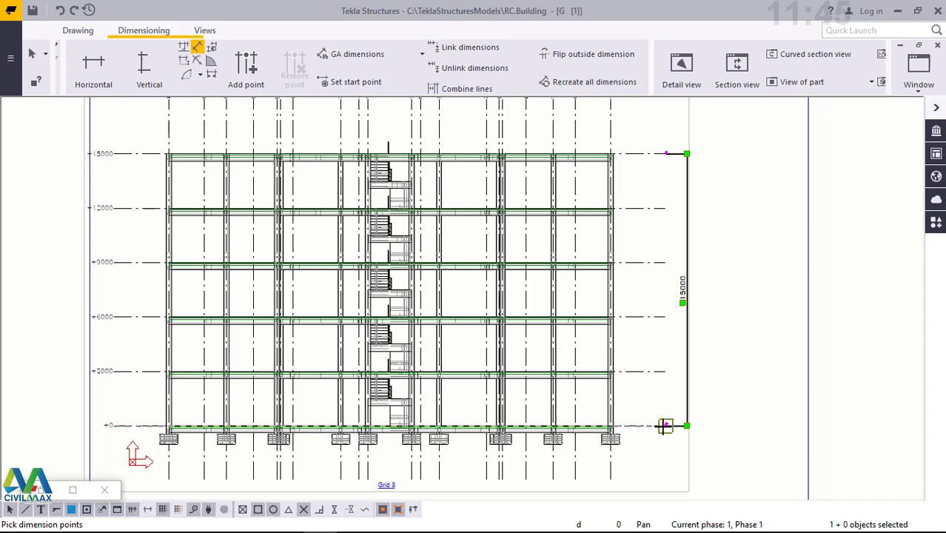
left_click(664, 426)
left_click(664, 371)
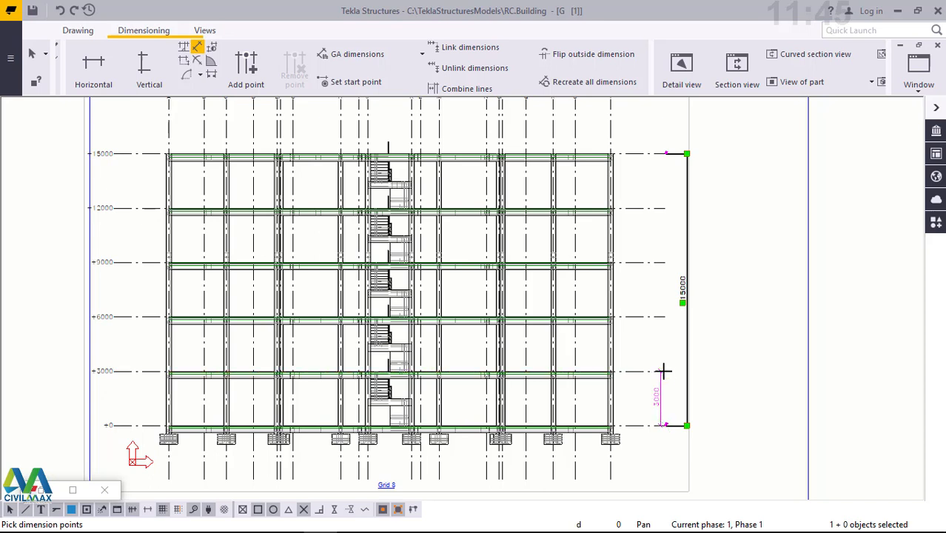
left_click(664, 317)
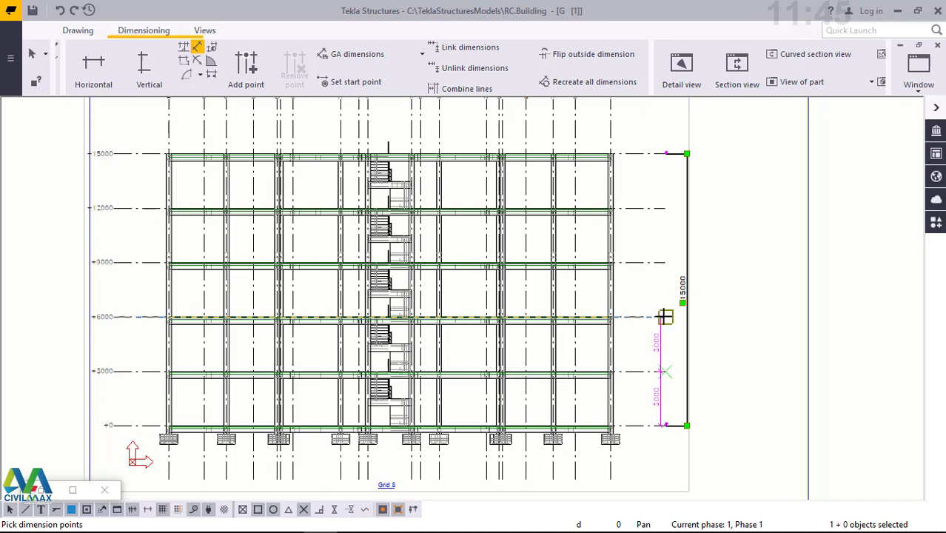
left_click(666, 261)
left_click(663, 262)
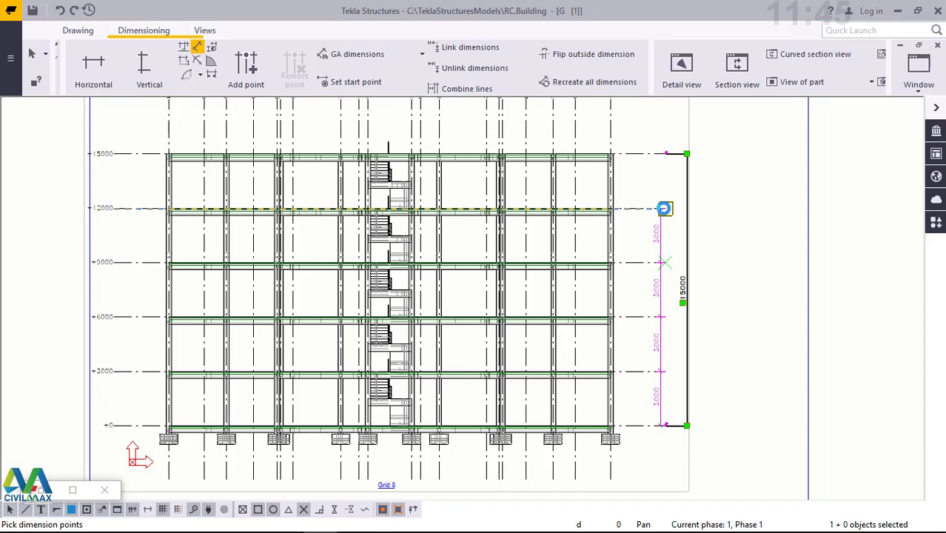
left_click(664, 208)
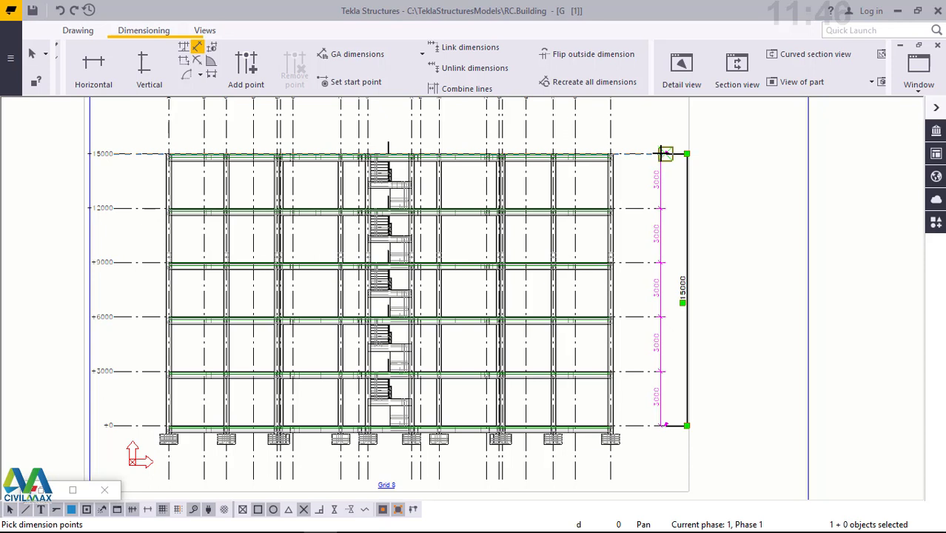
left_click(663, 425)
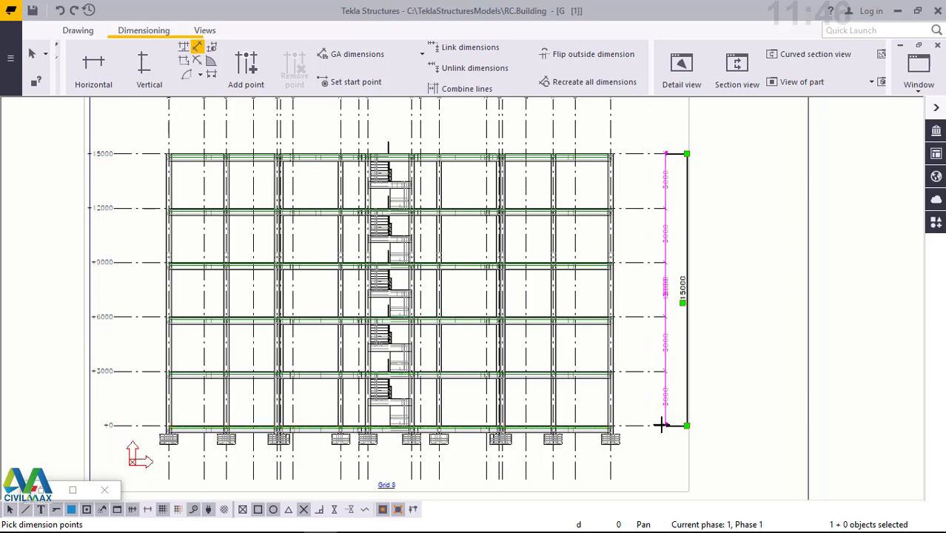
left_click(661, 425)
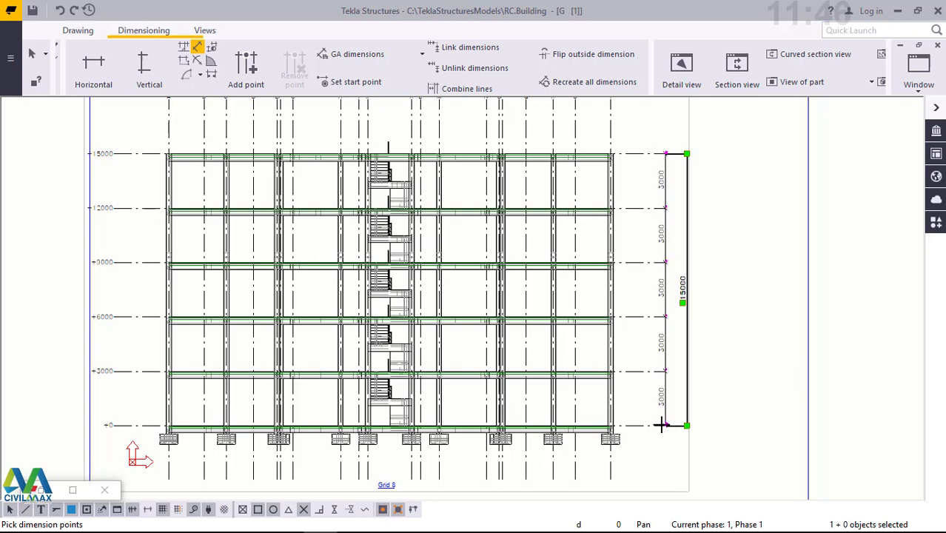
right_click(738, 207)
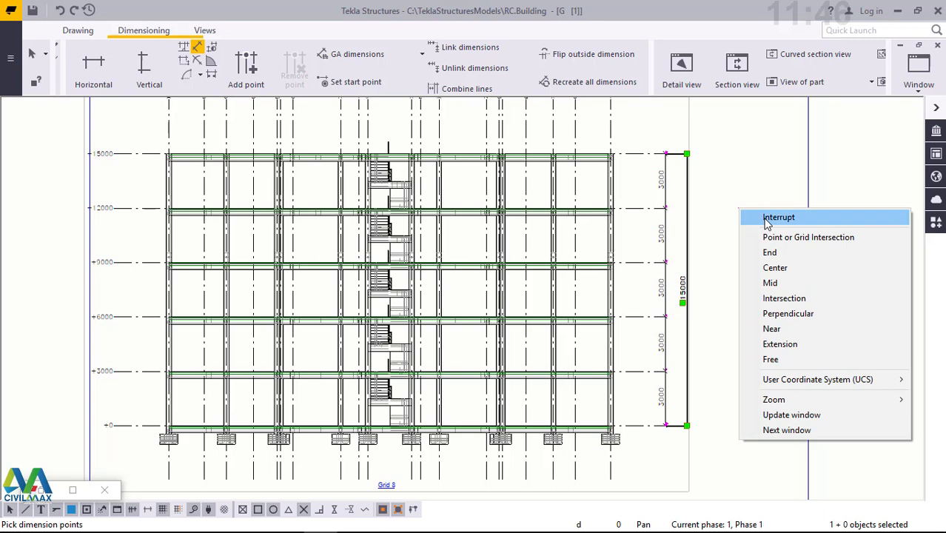
left_click(766, 223)
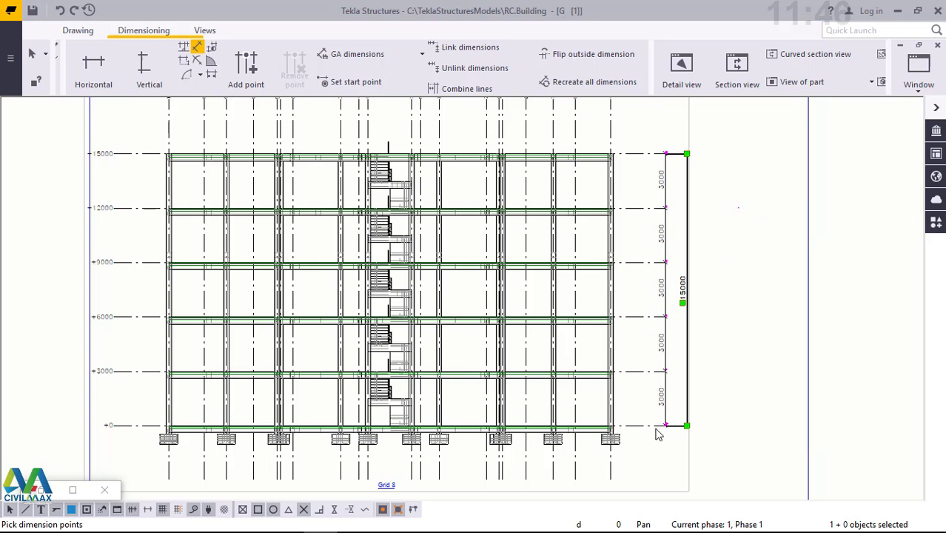
key("Escape")
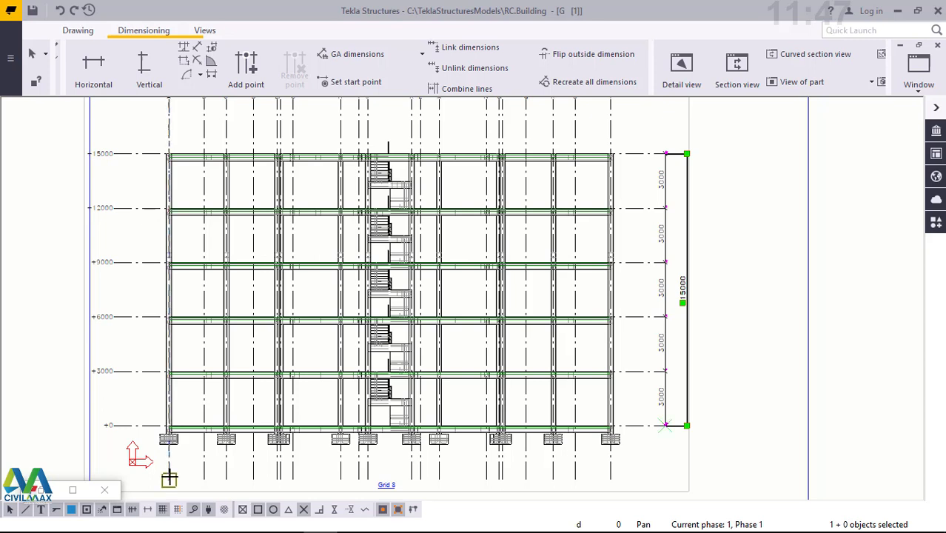
- Add a horizontal dimension for the overall building width between the two outermost grid lines at their lower ends, below the foundations
key("Return")
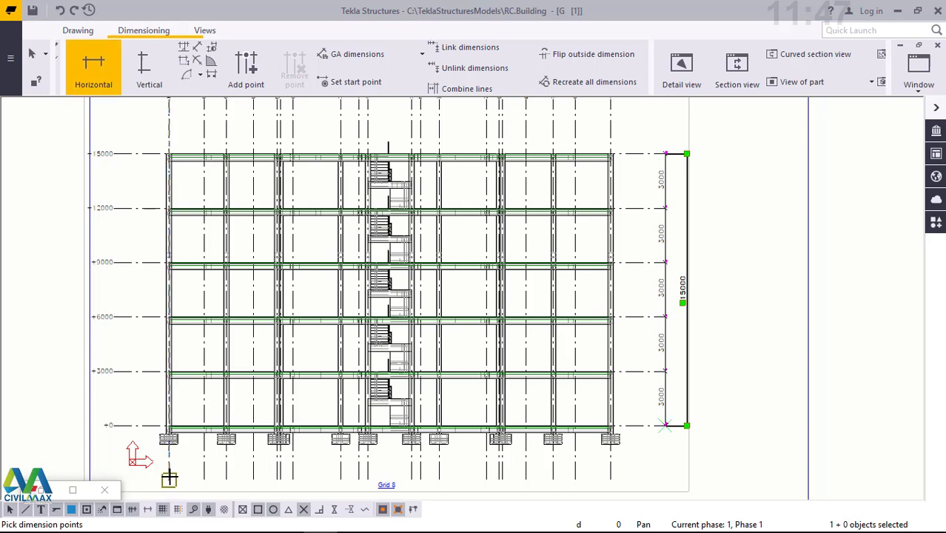
left_click(608, 477)
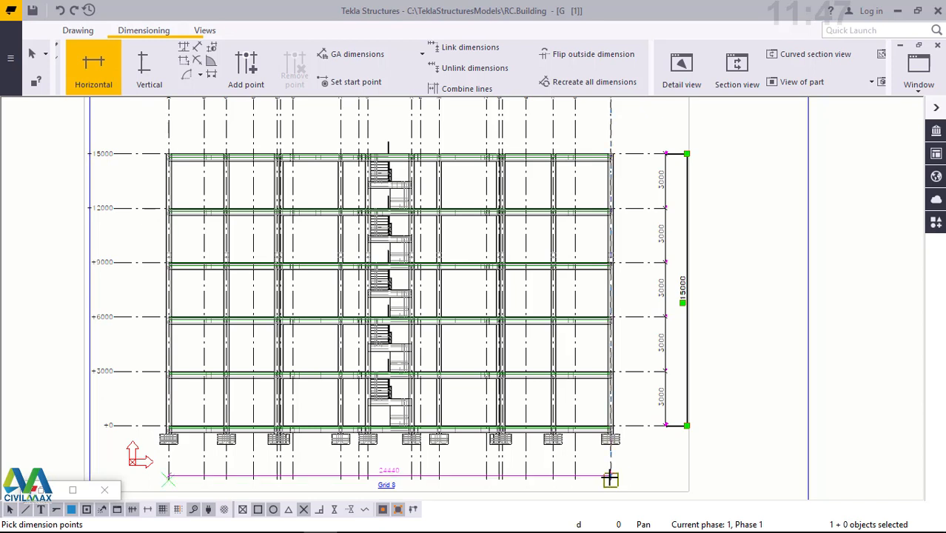
middle_click(145, 477)
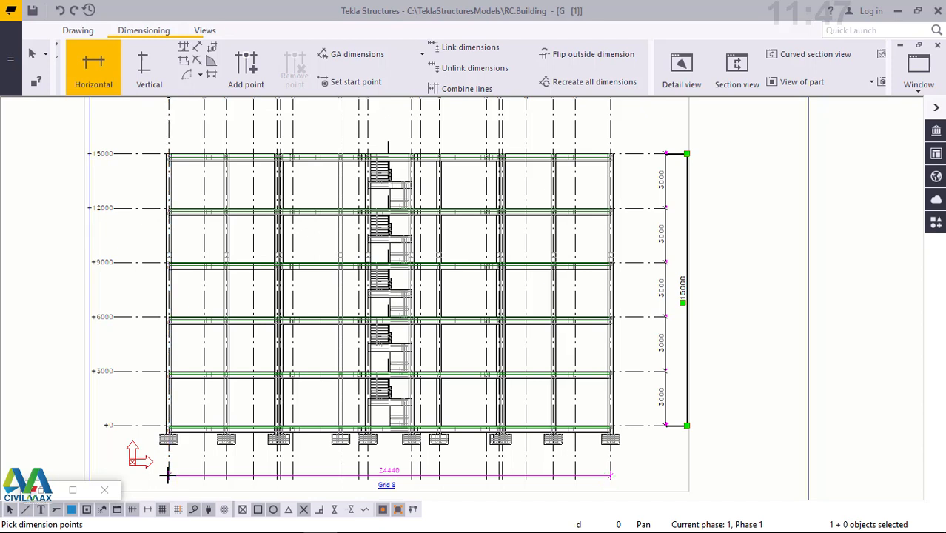
left_click(168, 474)
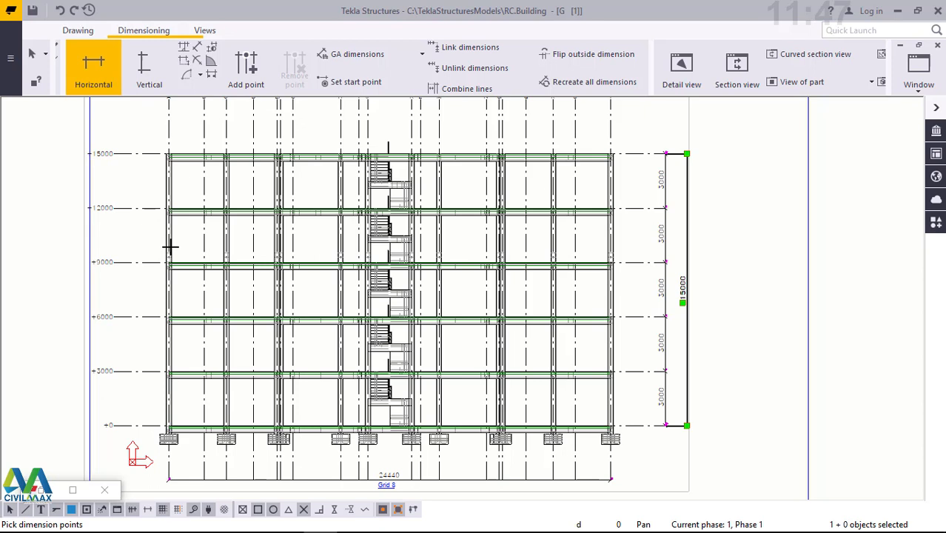
right_click(205, 247)
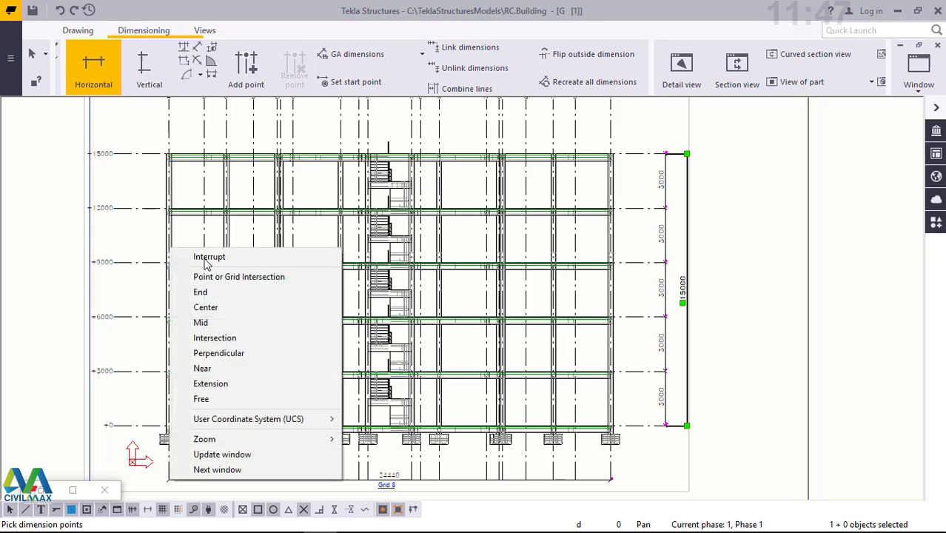
left_click(206, 259)
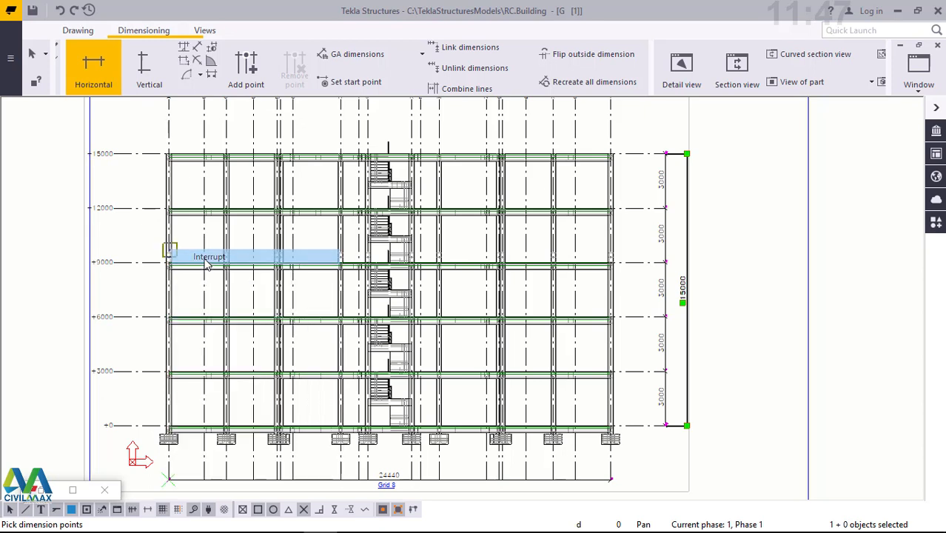
left_click(388, 486)
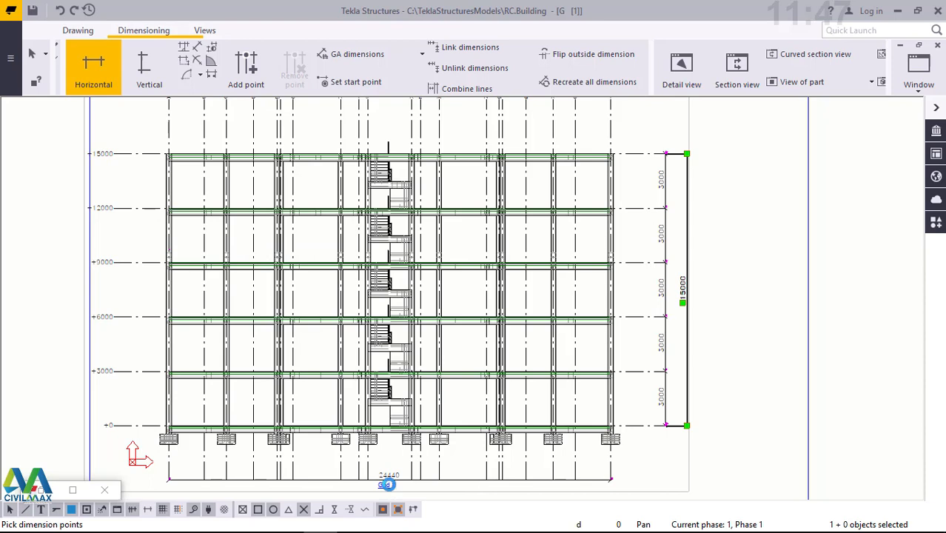
scroll(388, 484, "up", 3)
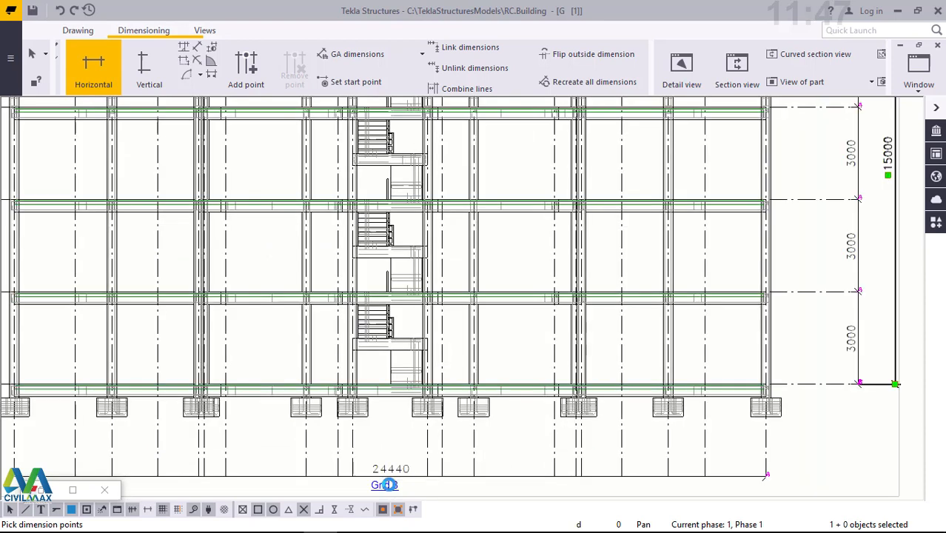
key("Escape")
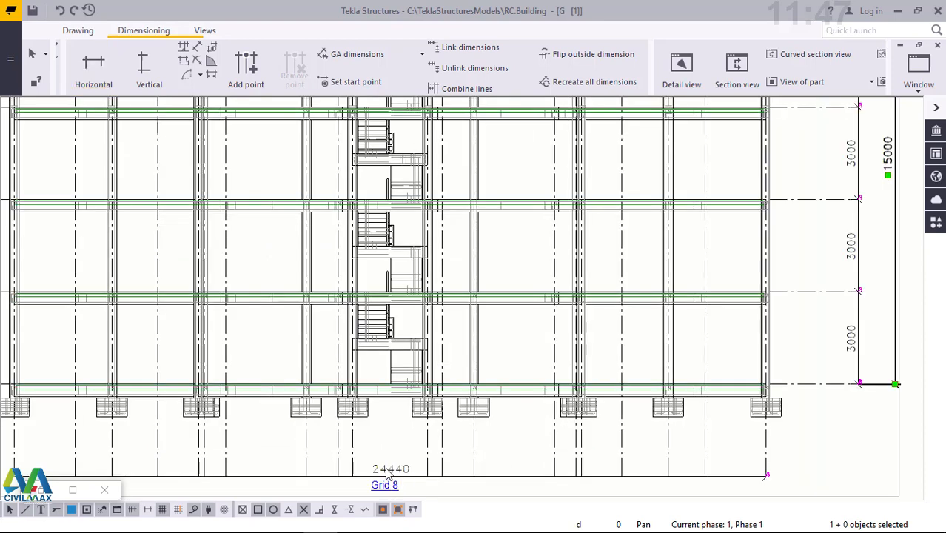
- Set the symbol color of the Grid 8 view label to black in the view properties
left_click(388, 474)
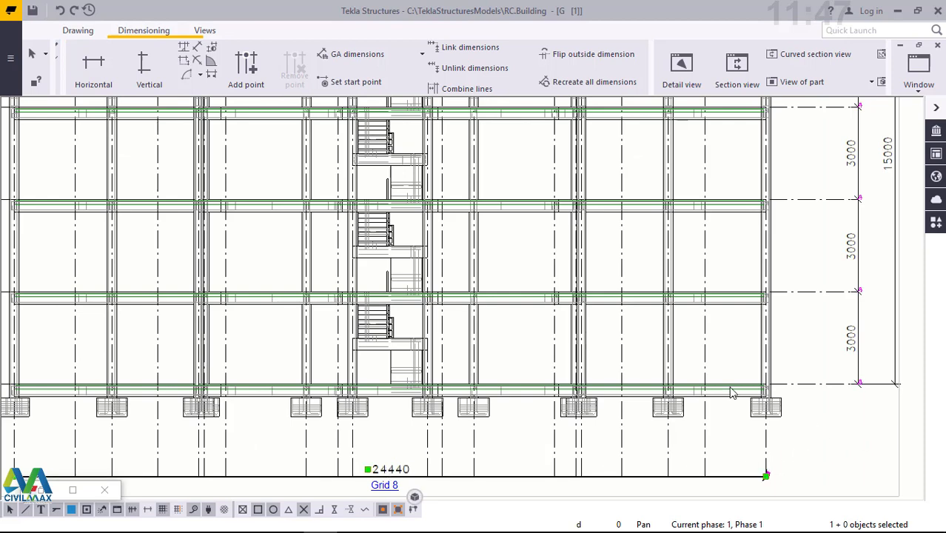
left_click(527, 253)
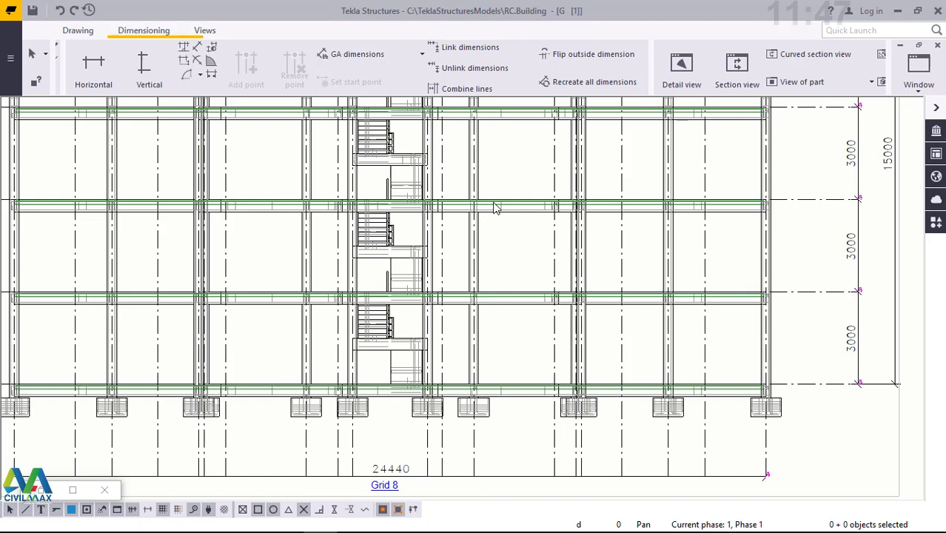
scroll(496, 207, "down", 1)
scroll(404, 452, "down", 1)
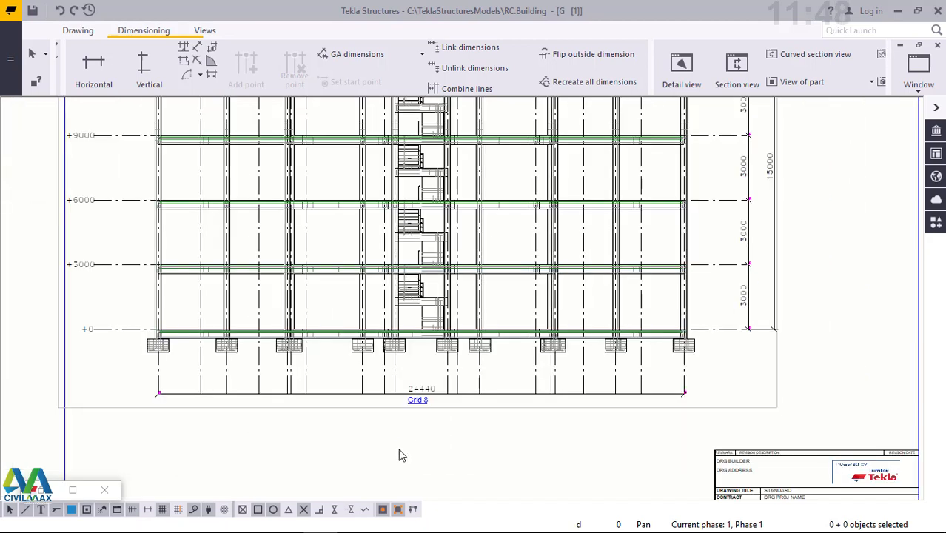
scroll(416, 408, "up", 1)
scroll(429, 384, "up", 1)
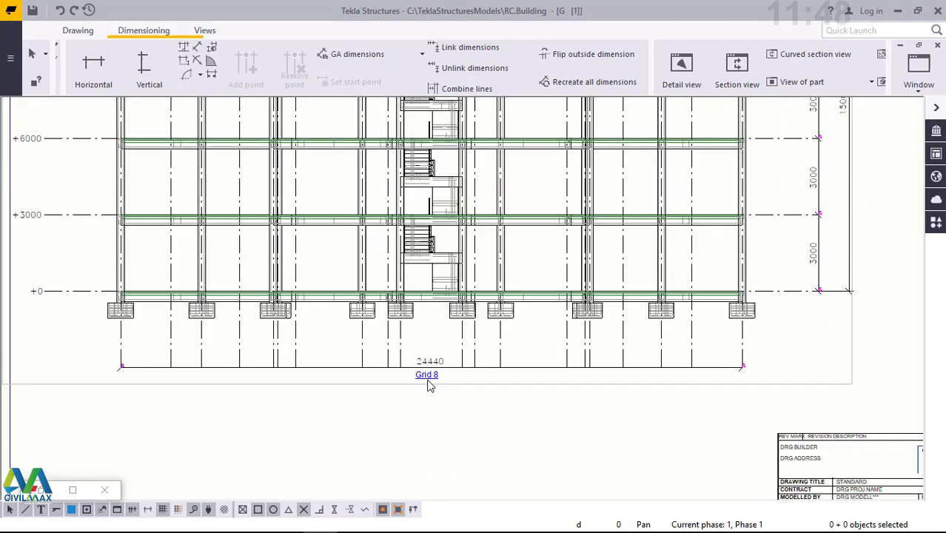
scroll(431, 385, "up", 3)
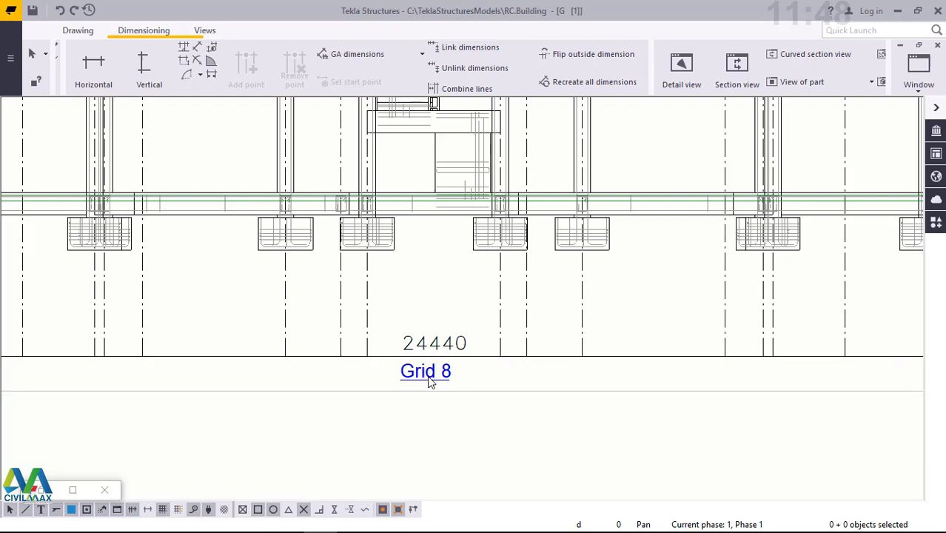
double_click(429, 379)
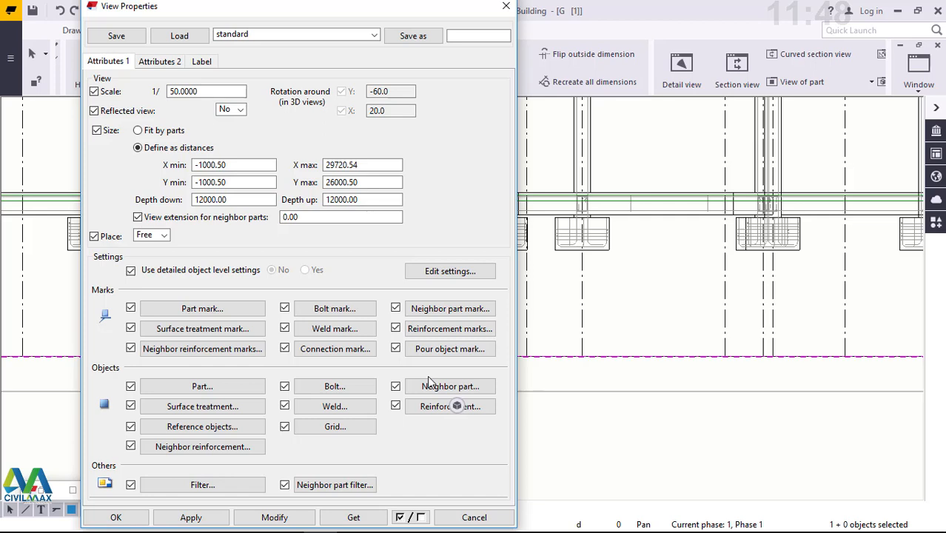
left_click(203, 62)
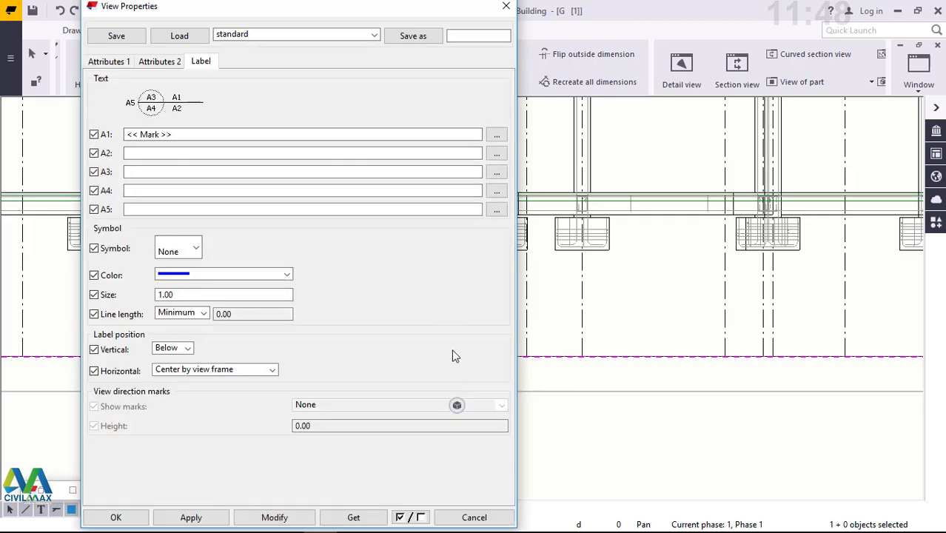
left_click_drag(317, 11, 725, 19)
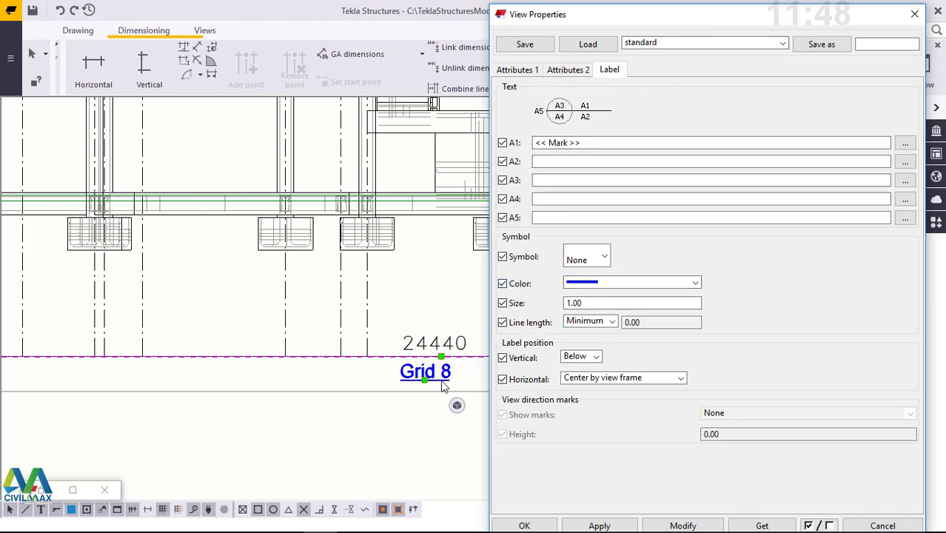
left_click(695, 283)
left_click(641, 304)
- Remove the View name element from the mark contents of label line A1
left_click(905, 144)
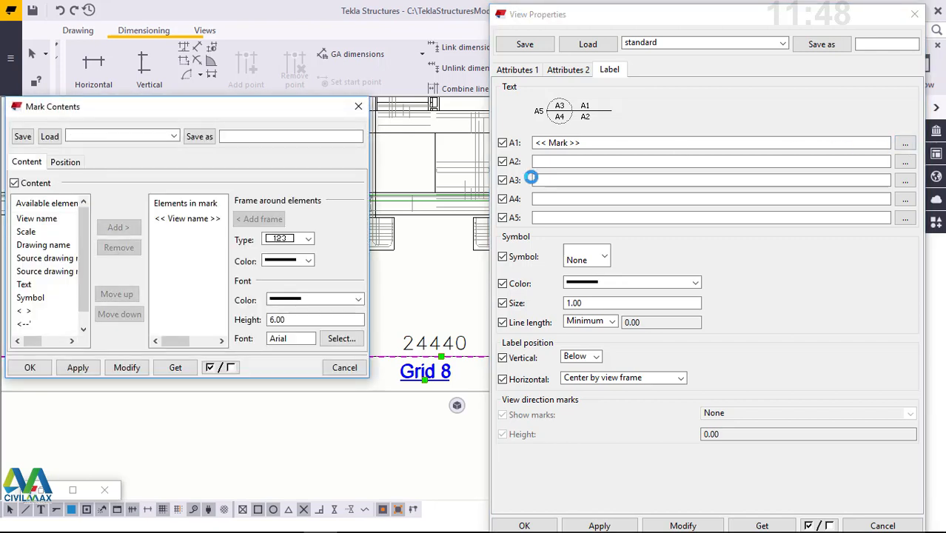
mouse_move(121, 108)
left_mouse_down()
mouse_move(154, 110)
mouse_move(200, 87)
mouse_move(138, 84)
left_mouse_up()
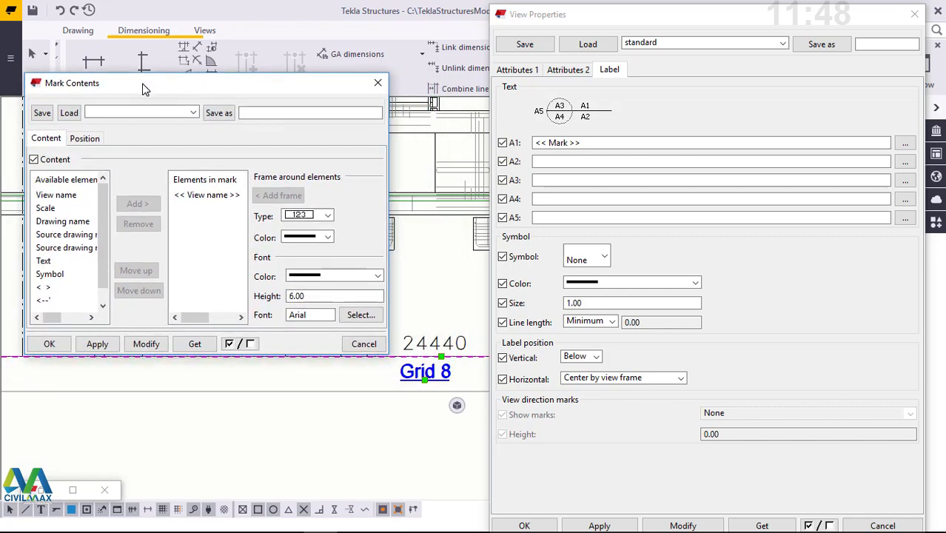
left_click(208, 196)
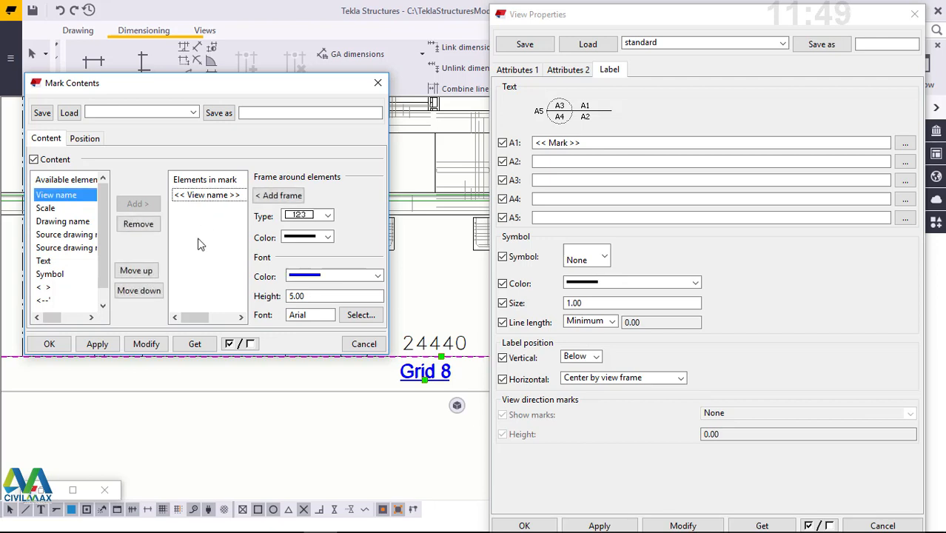
left_click(138, 225)
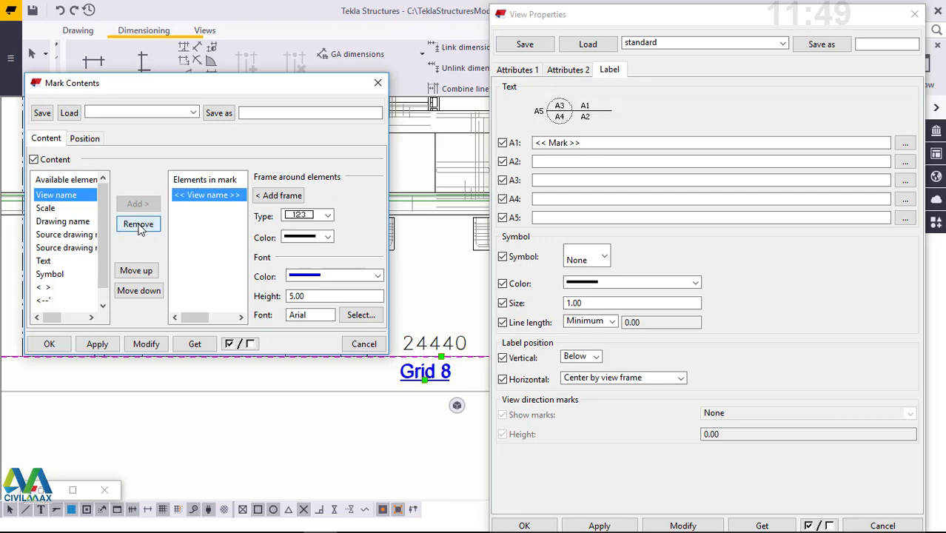
- Add a text element reading "ELEVATION VIEW ALONG GRID 8" to the mark contents of label line A1
left_click(42, 263)
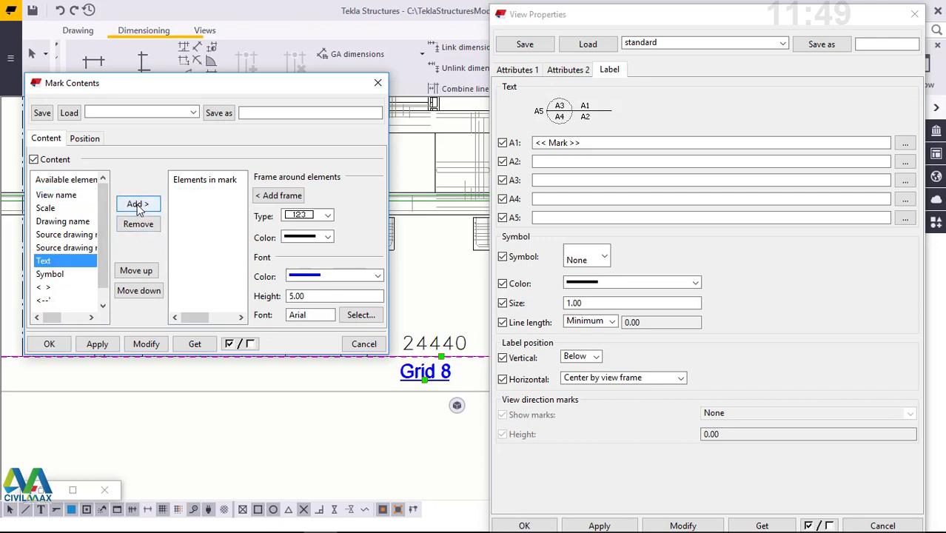
left_click(137, 205)
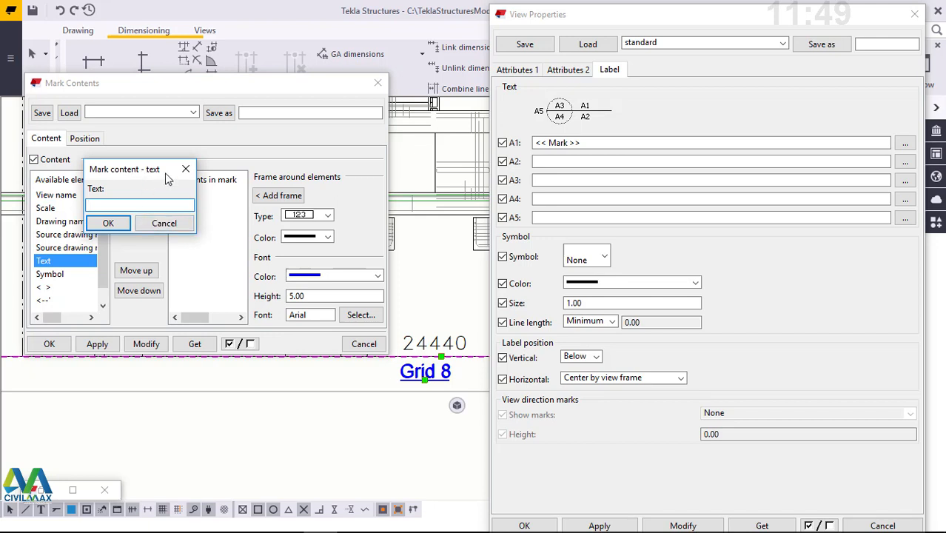
left_click_drag(167, 178, 213, 143)
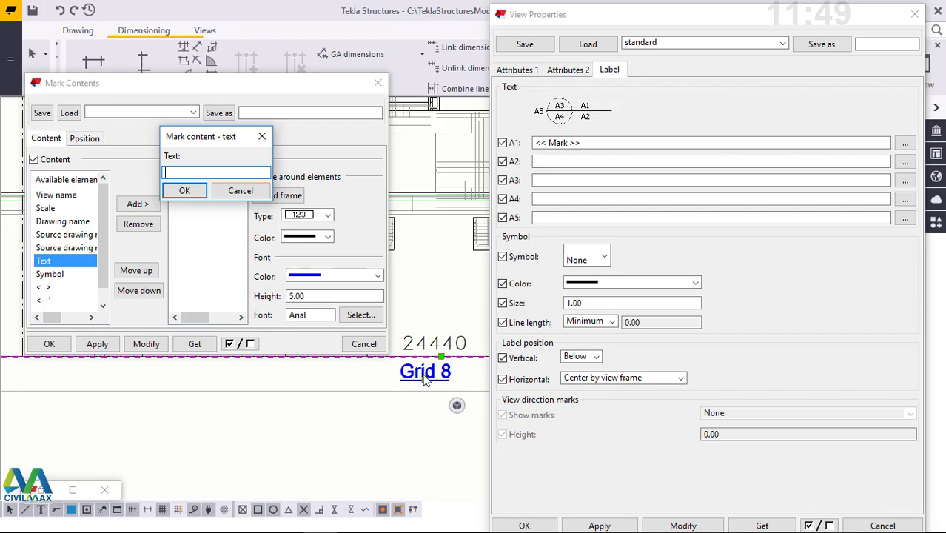
type("ELEVATION VIEW ALONG ")
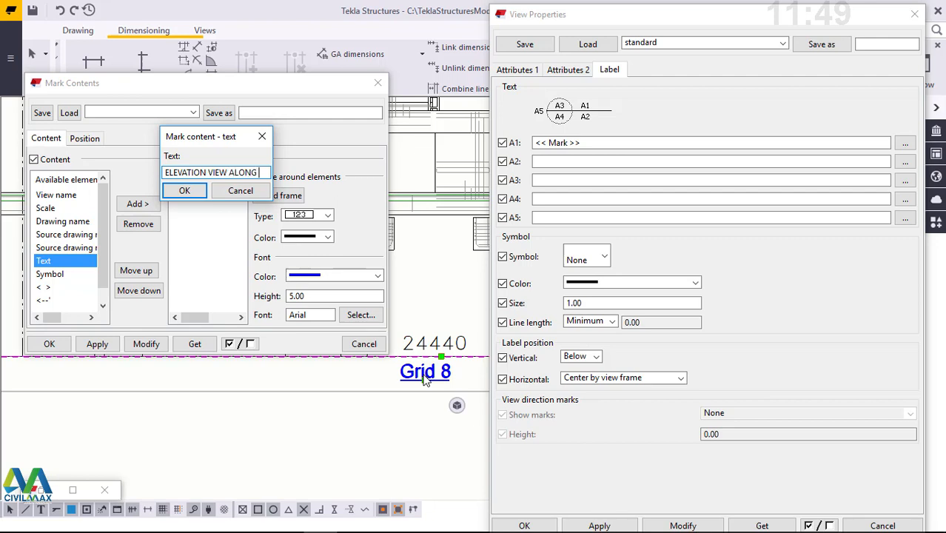
type("GRID")
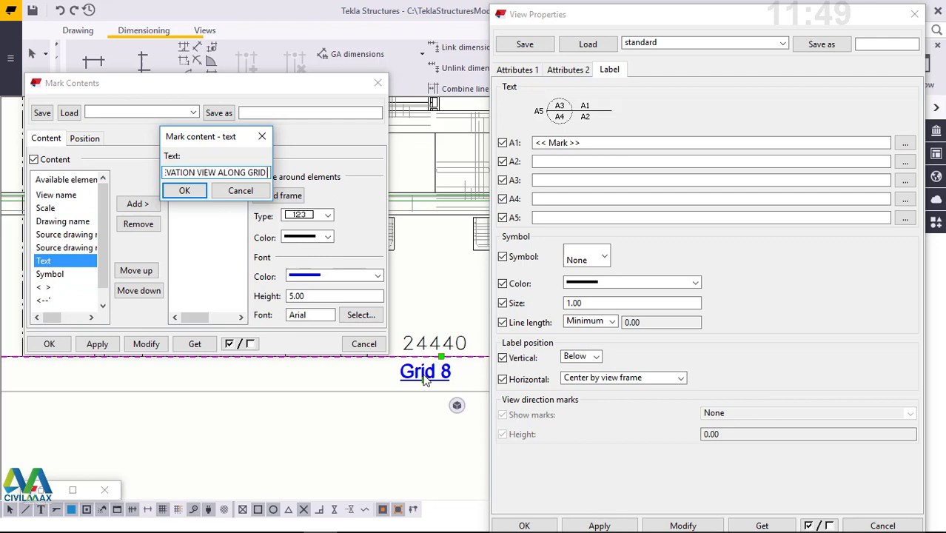
type(" 8")
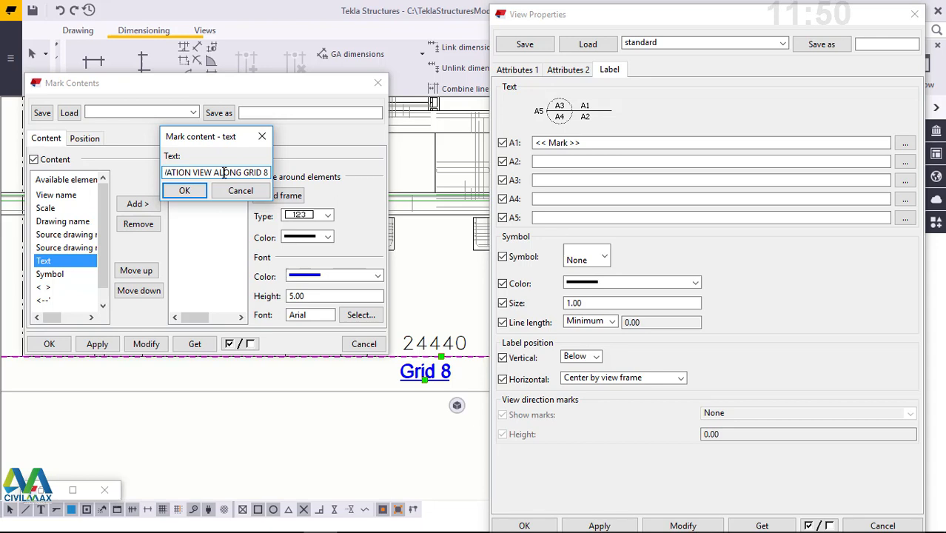
key("Left")
key("Left")
key("Left")
key("Left")
key("Left")
key("Left")
key("Left")
key("Left")
key("Left")
key("Left")
key("Left")
key("Left")
key("Left")
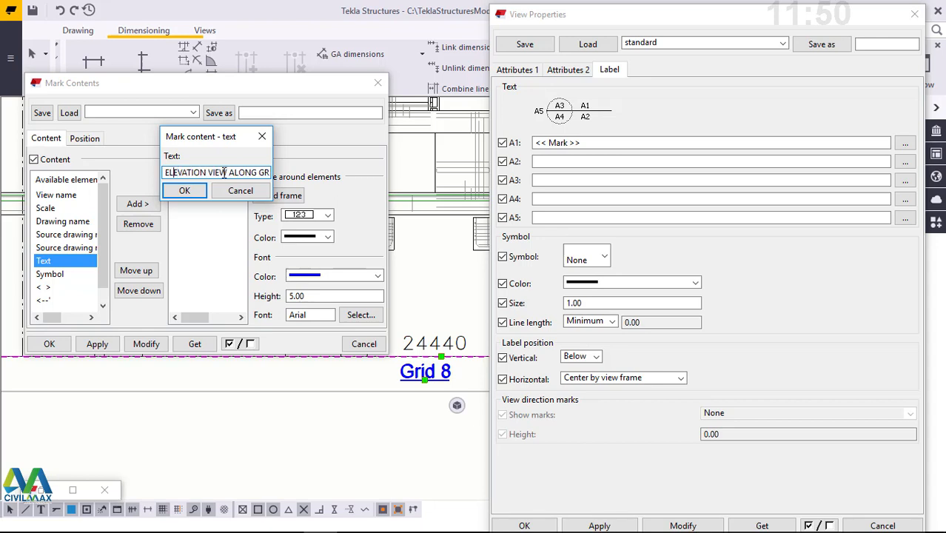
key("Right")
key("Right")
key("Right")
key("Right")
key("Right")
key("Right")
key("Right")
key("Right")
key("Right")
key("Right")
key("Right")
key("Right")
key("Right")
key("Right")
key("Right")
key("Right")
key("Right")
key("Right")
key("Right")
key("Right")
key("Right")
key("Right")
key("Right")
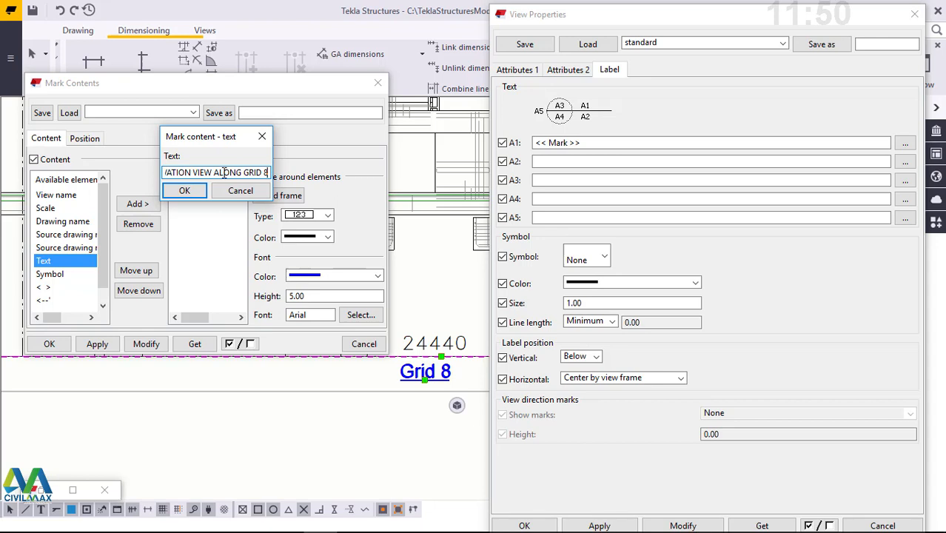
left_click(186, 191)
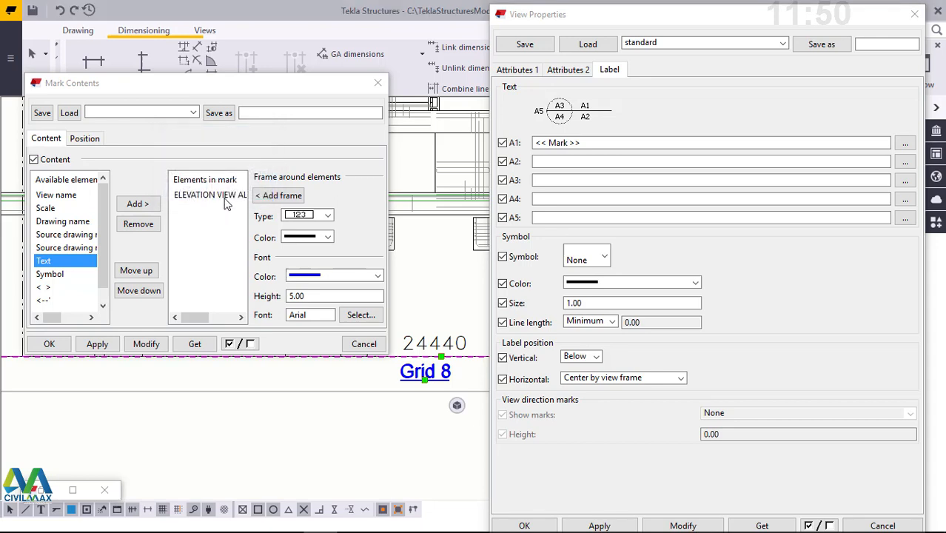
- Try the RomanD font on the elevation view text element in the mark
left_click(224, 198)
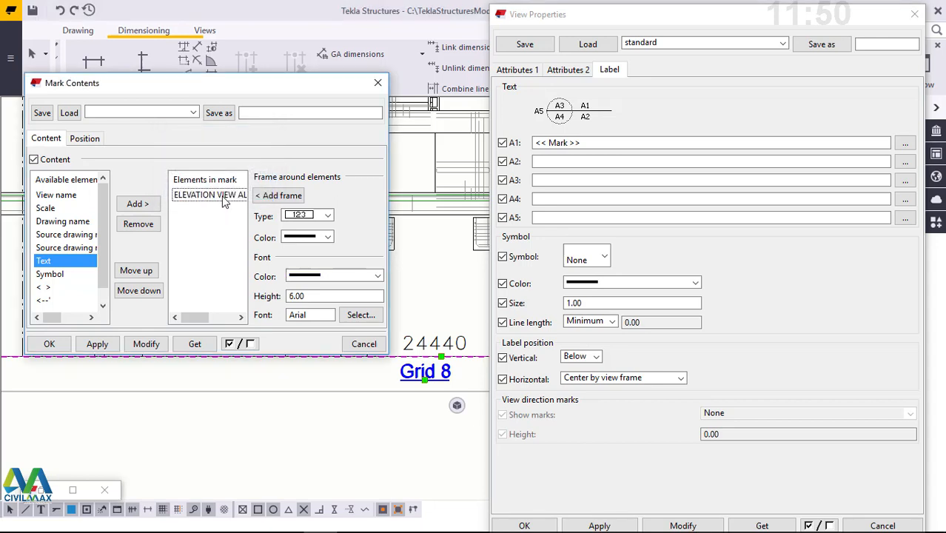
left_click(361, 321)
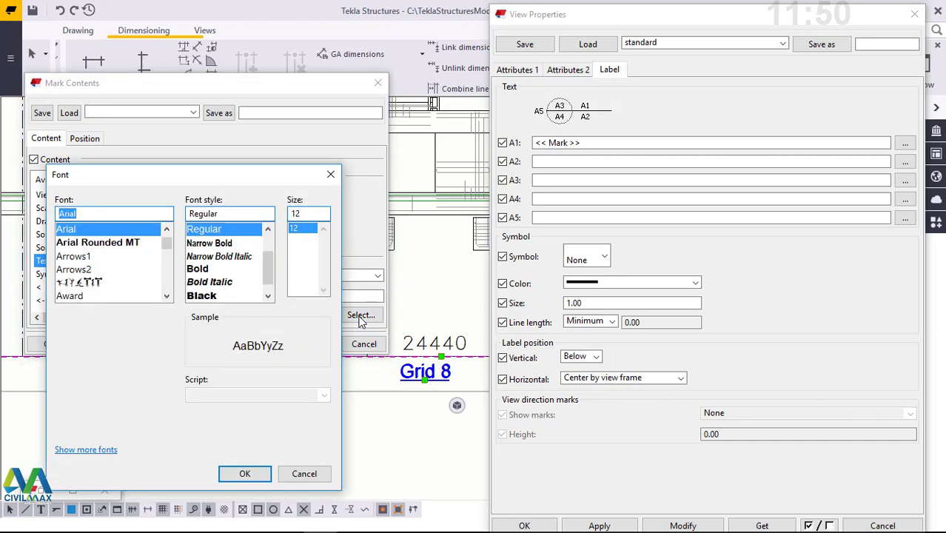
left_click_drag(219, 177, 453, 114)
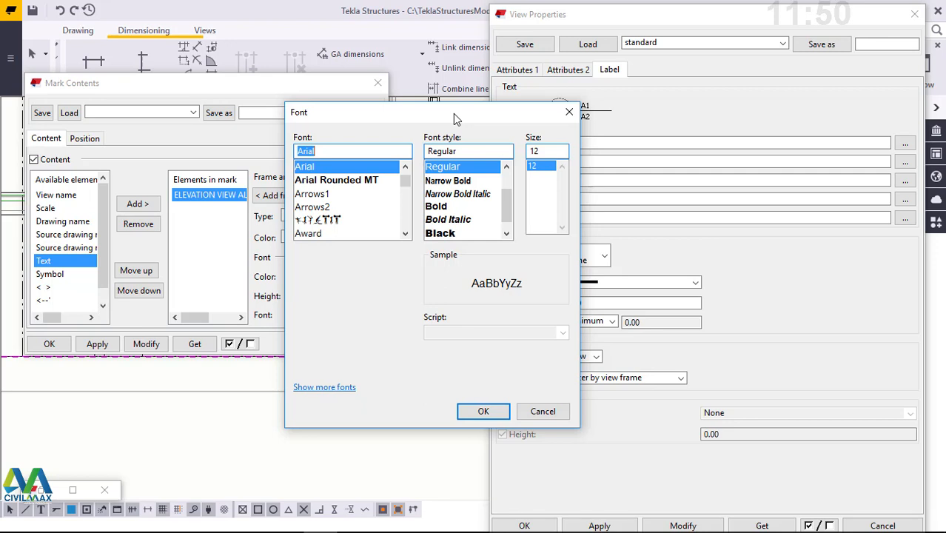
type("RO")
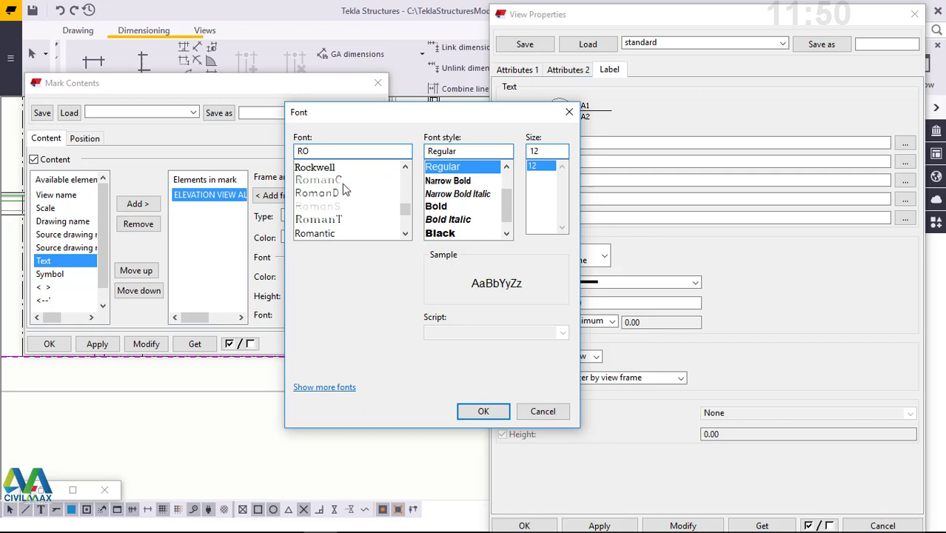
left_click(331, 193)
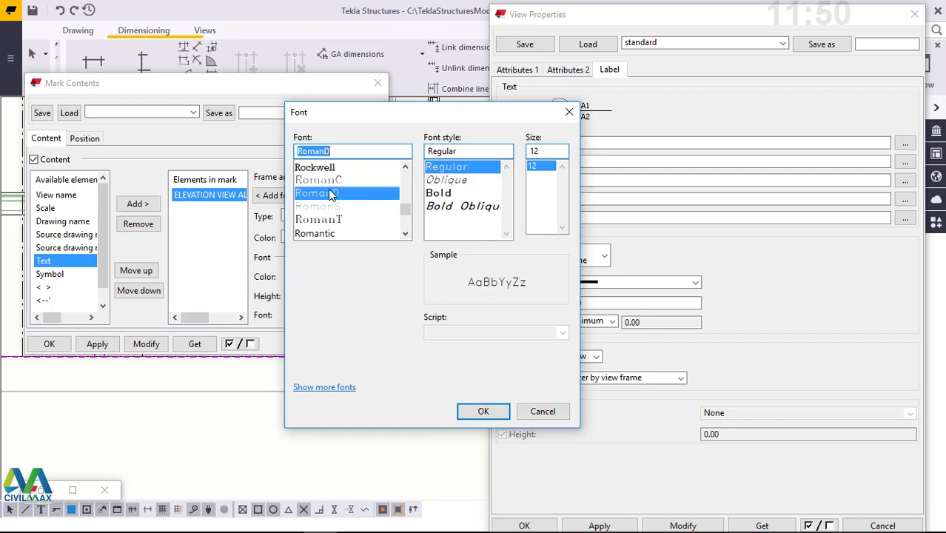
left_click(349, 151)
key("BackSpace")
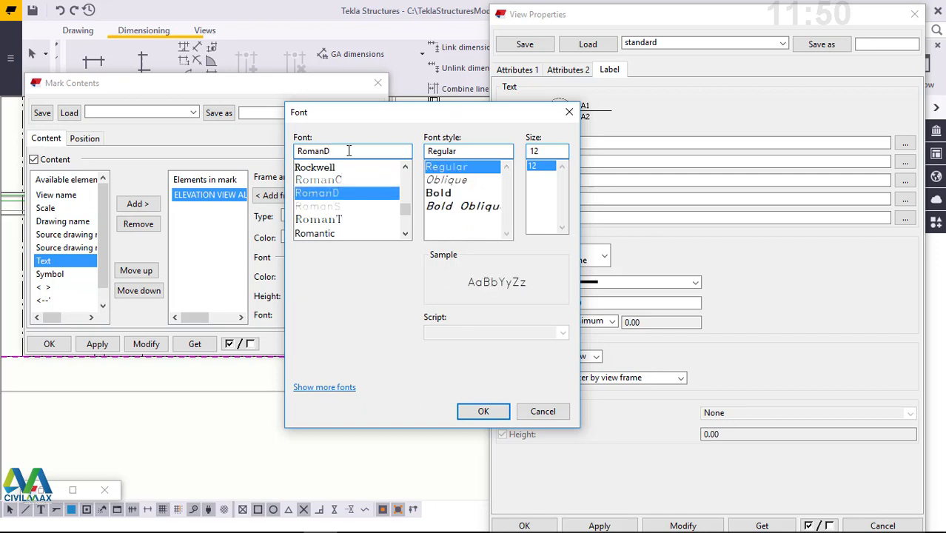
key("BackSpace")
key("BackSpace")
key("BackSpace")
key("BackSpace")
key("BackSpace")
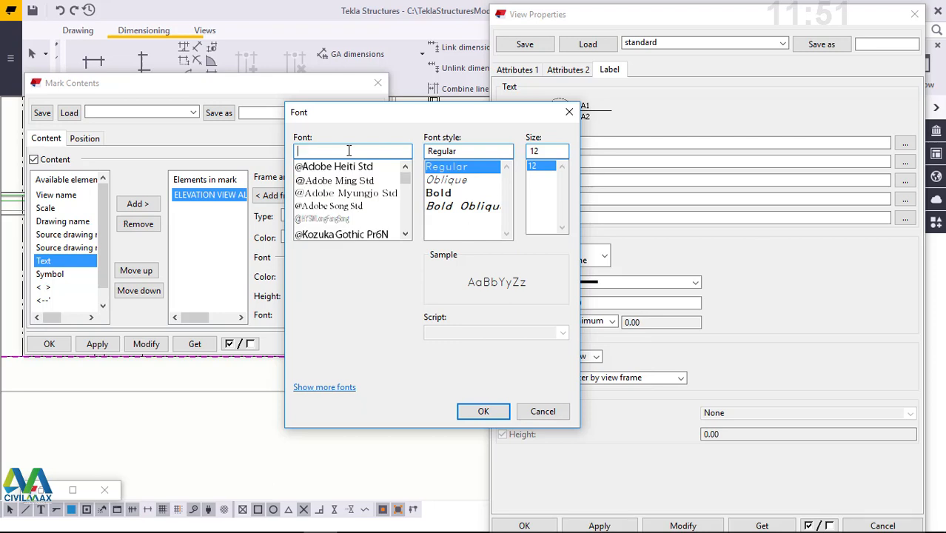
- Set the elevation text element's font to Arial Regular and apply the mark contents to the view label
type("ARI")
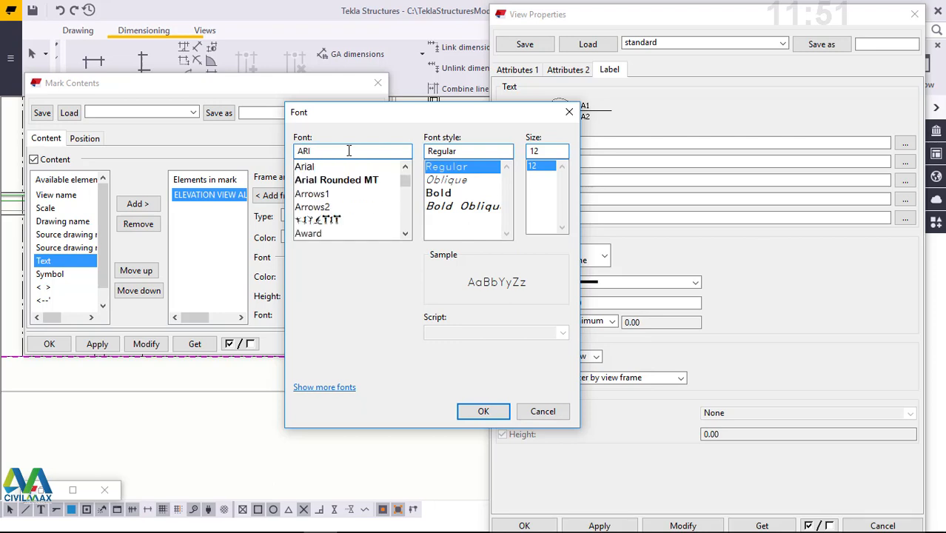
left_click(309, 169)
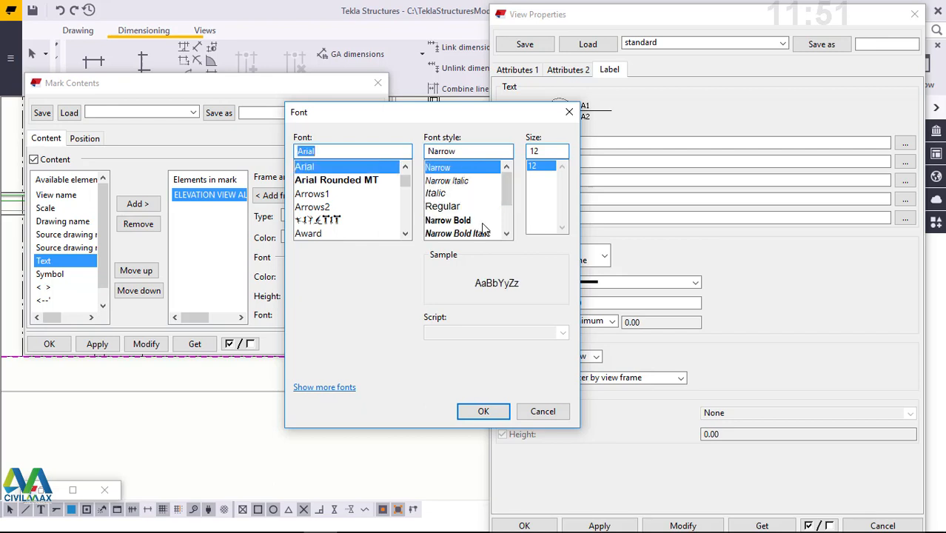
left_click(448, 207)
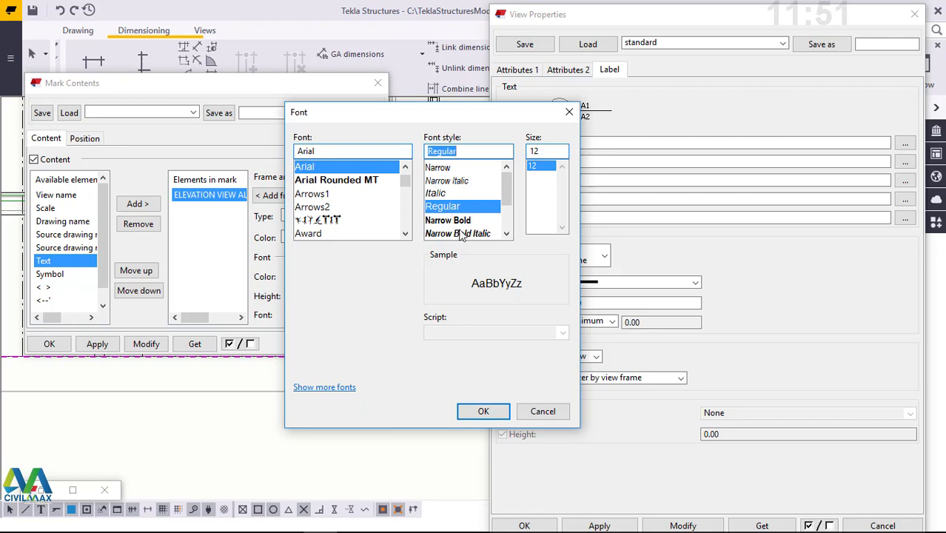
left_click(481, 413)
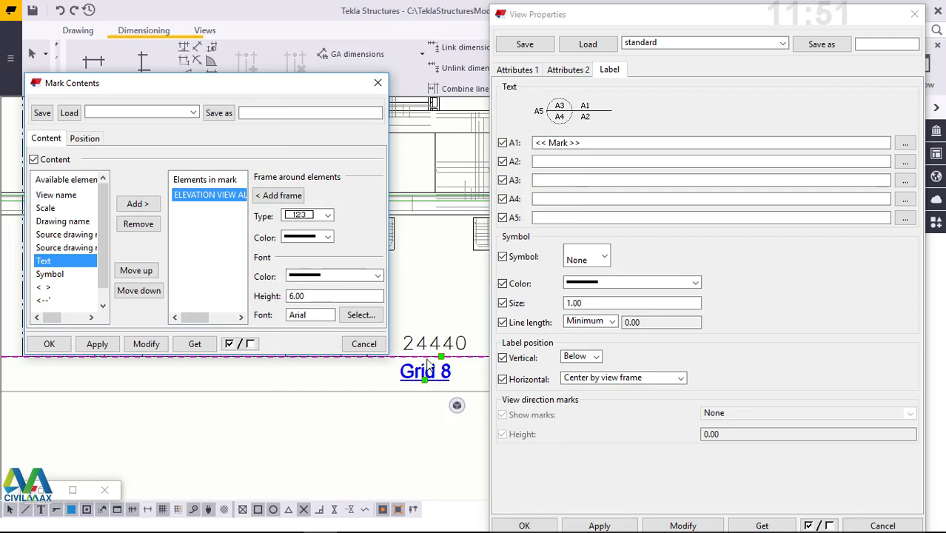
left_click(146, 344)
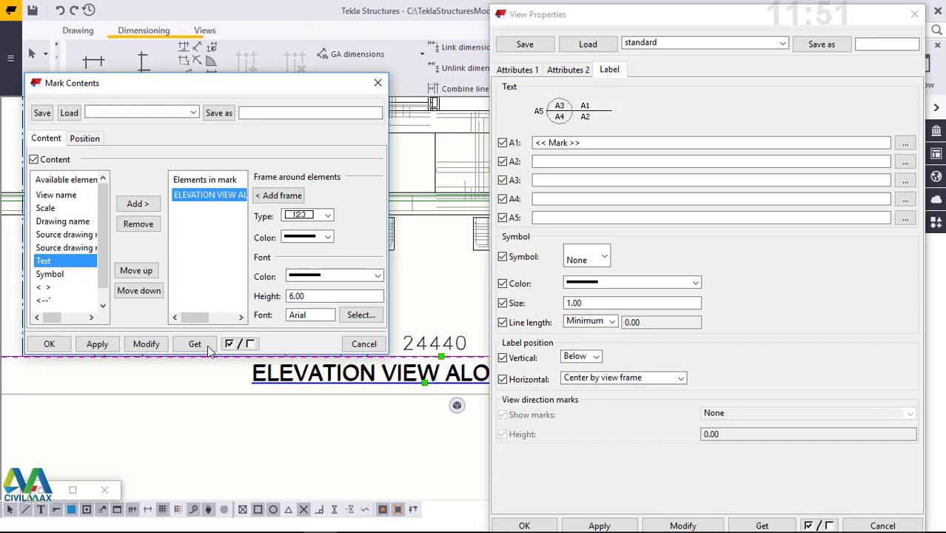
left_click(48, 343)
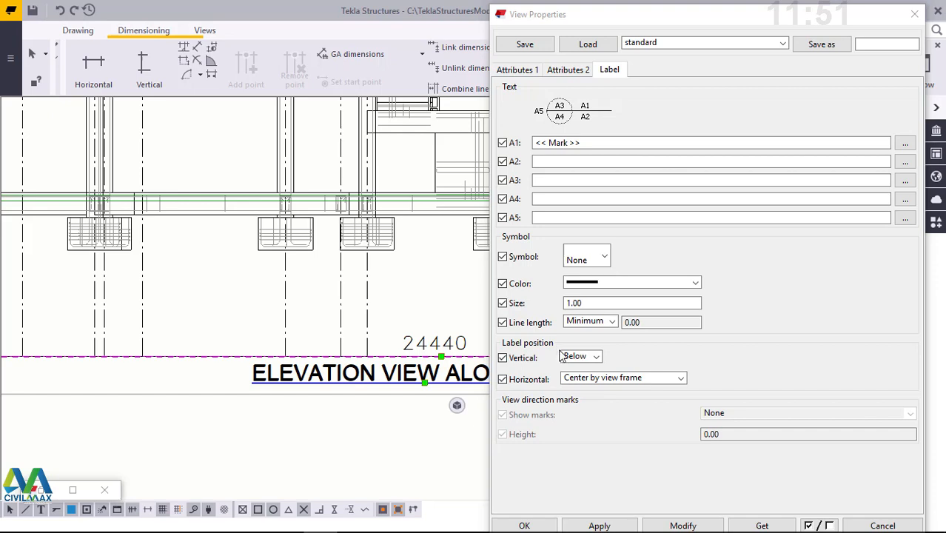
left_click(675, 380)
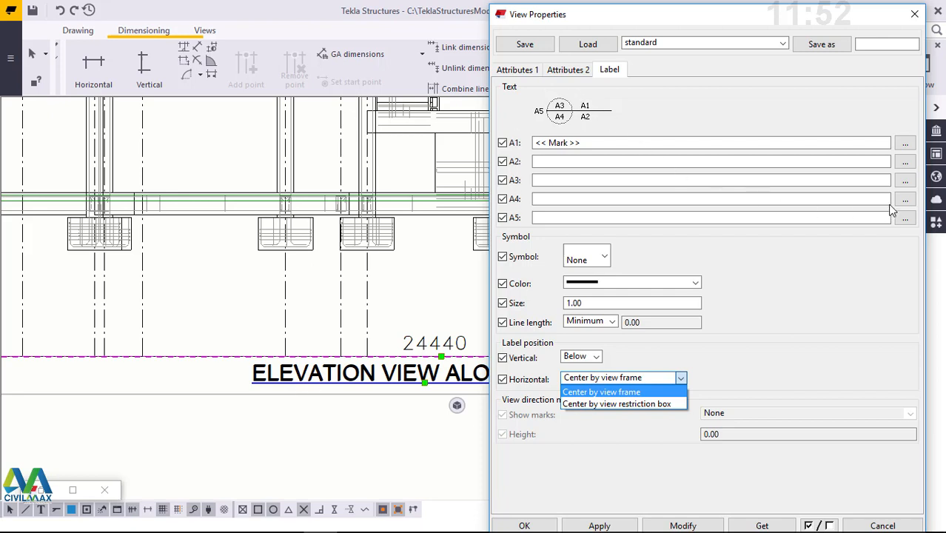
left_click(570, 77)
left_click(570, 74)
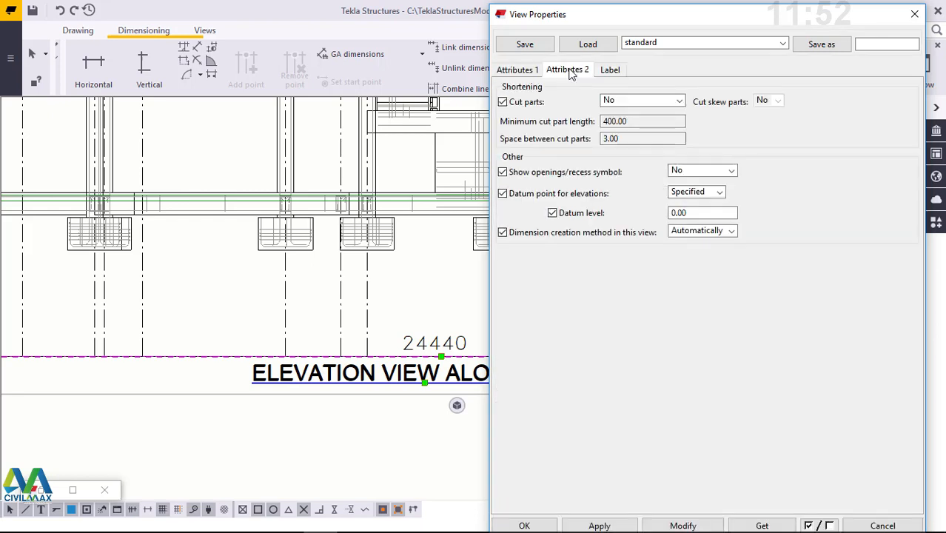
left_click(517, 70)
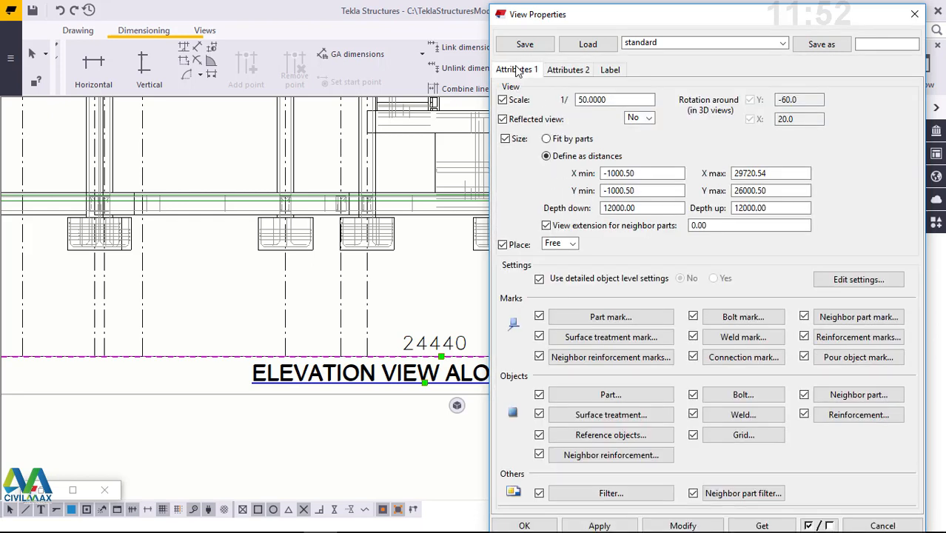
left_click(612, 74)
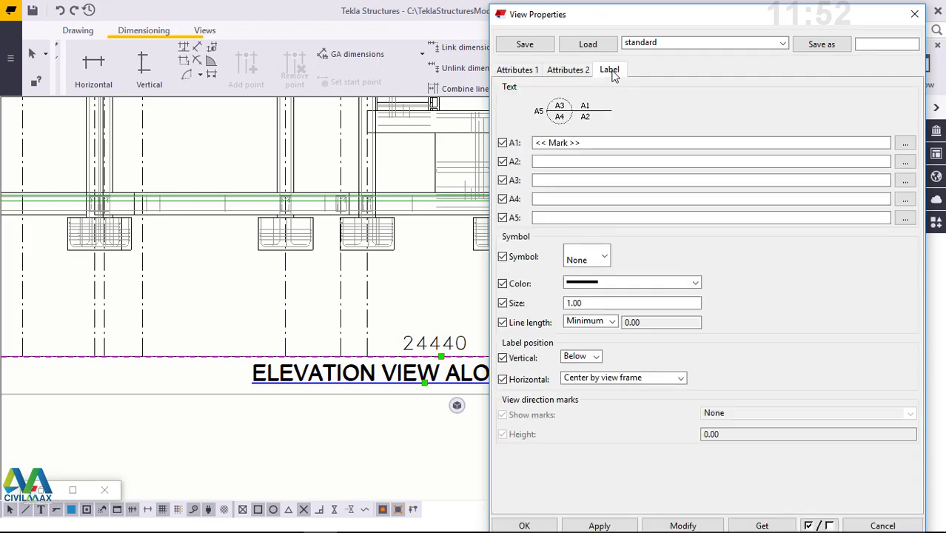
left_click(904, 161)
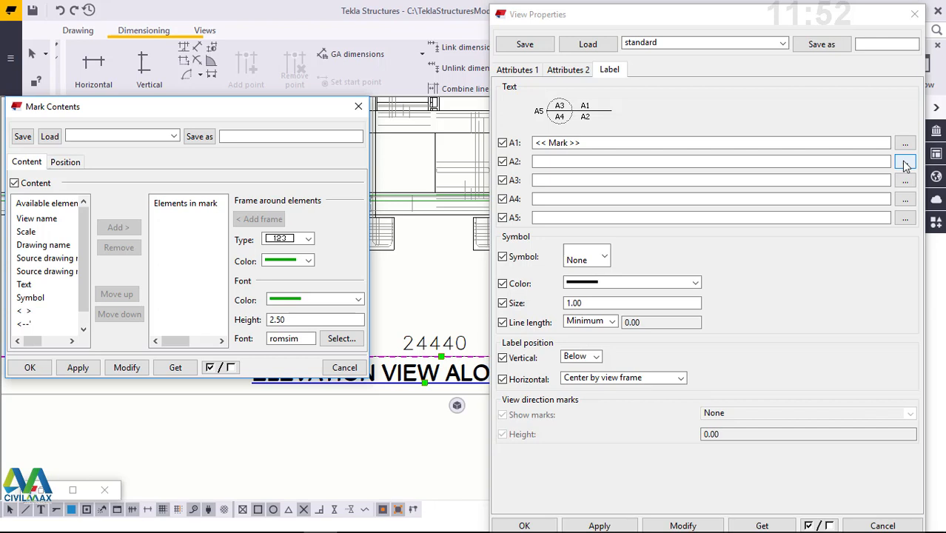
left_click(359, 107)
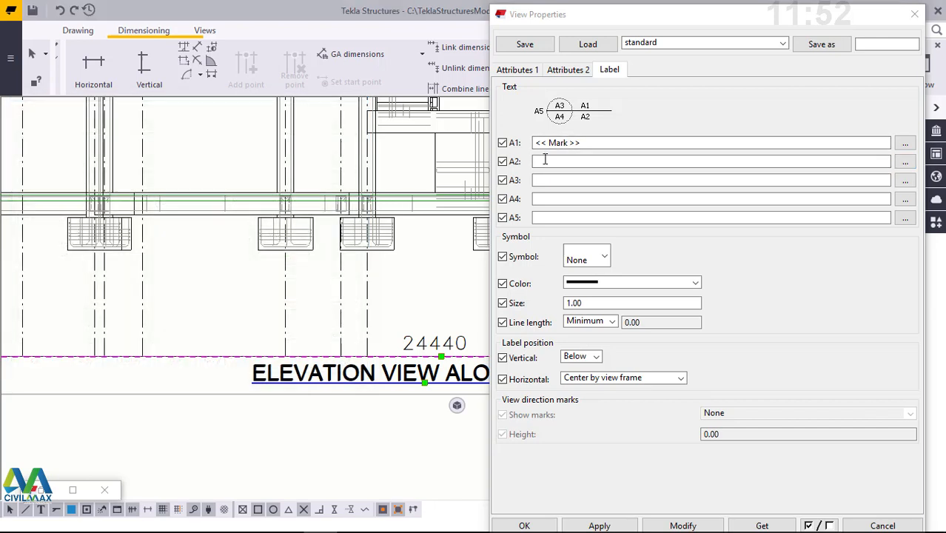
- Set the view label's symbol to the circle divided by a horizontal line and apply it to the view
left_click(604, 258)
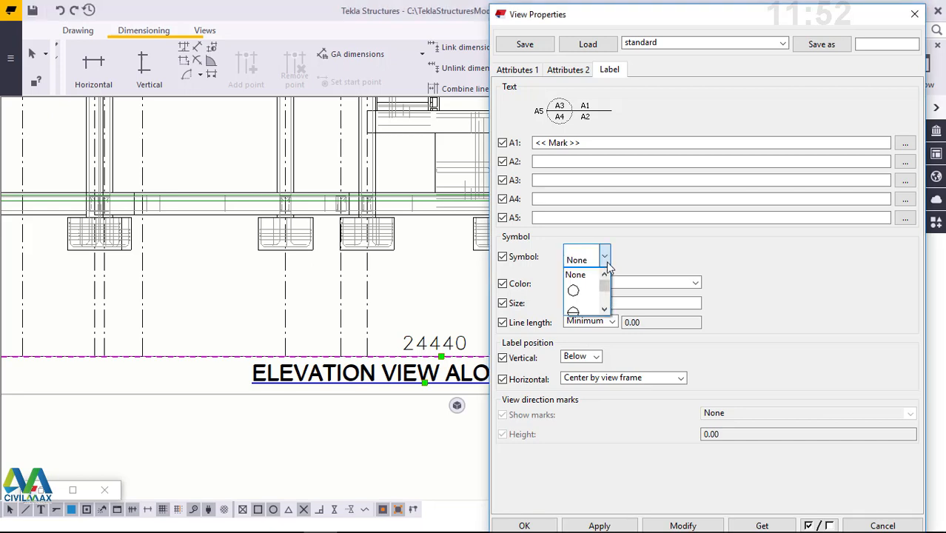
left_click(605, 310)
left_click(605, 310)
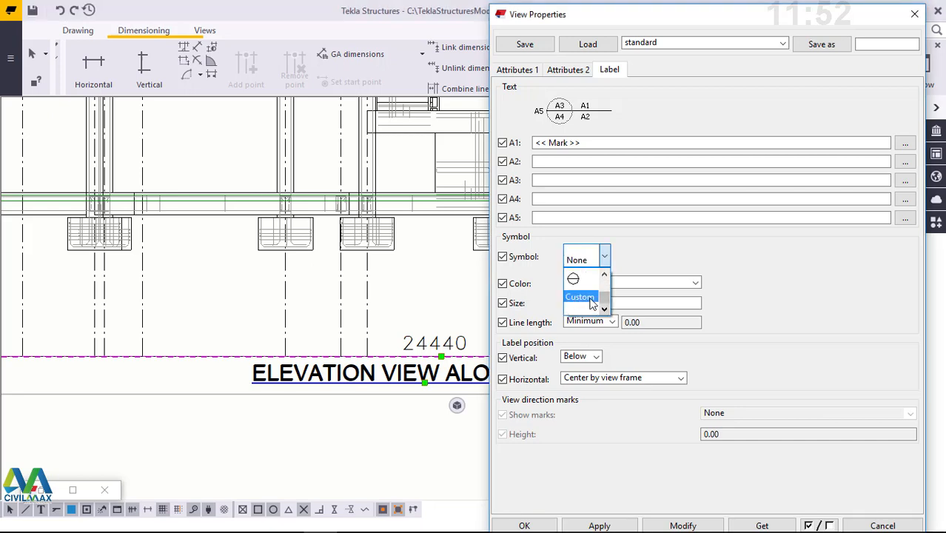
left_click(577, 279)
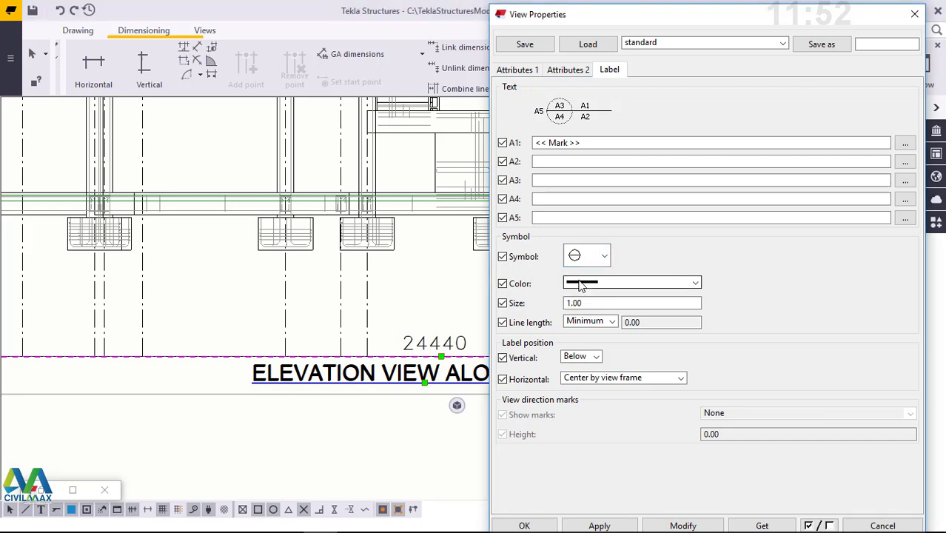
left_click(680, 526)
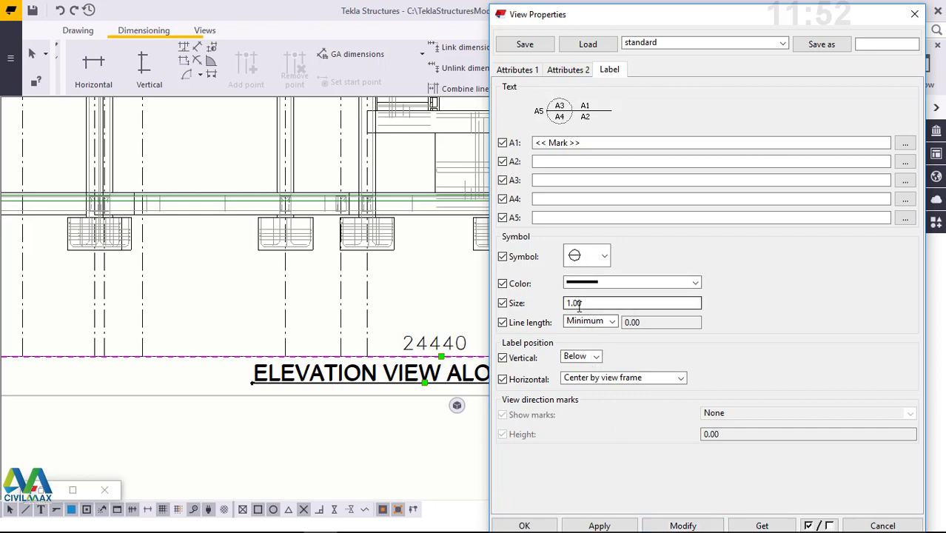
- Set the view label's symbol size to 15, apply it to the view and close the view properties
left_click_drag(587, 304, 563, 305)
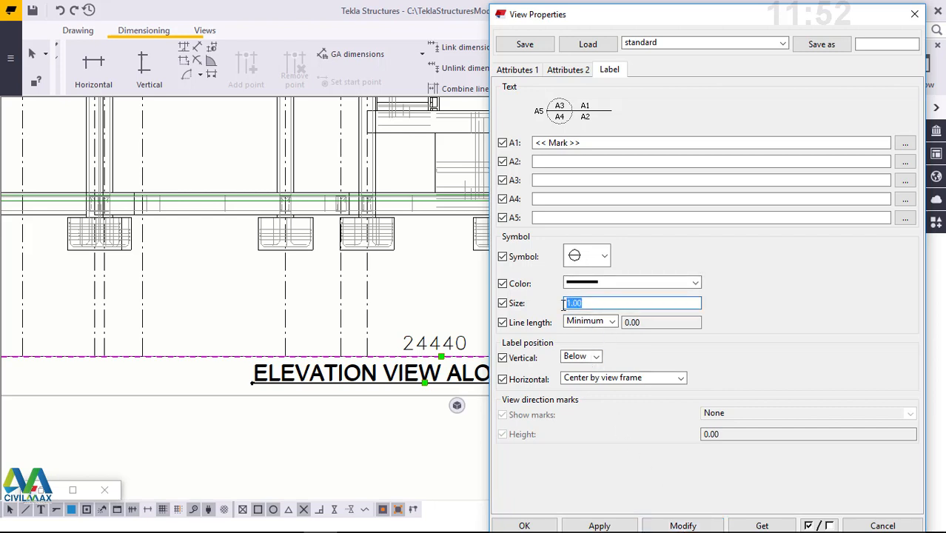
type("15")
left_click(683, 526)
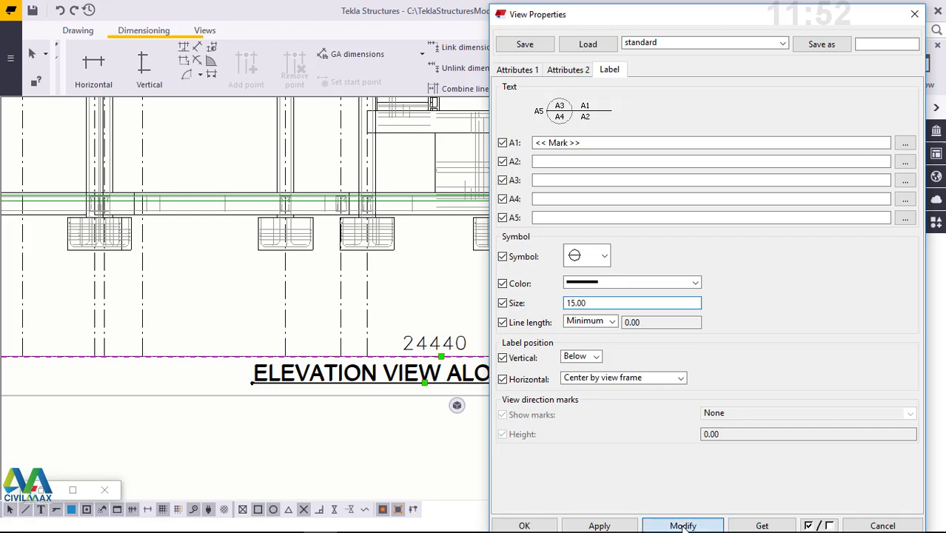
left_click(524, 525)
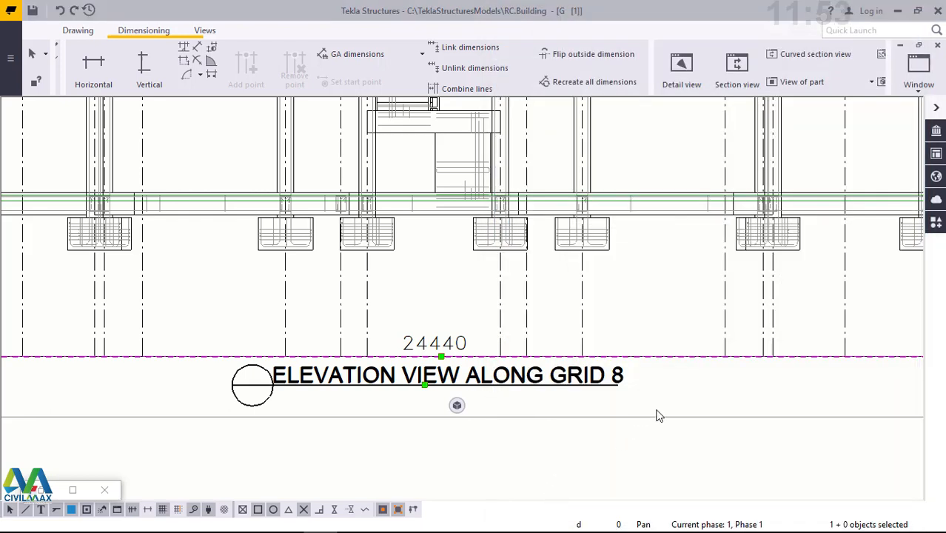
- Deselect the elevation view and examine its label, width dimension, storey heights and foundations at overall and close range
left_click(669, 381)
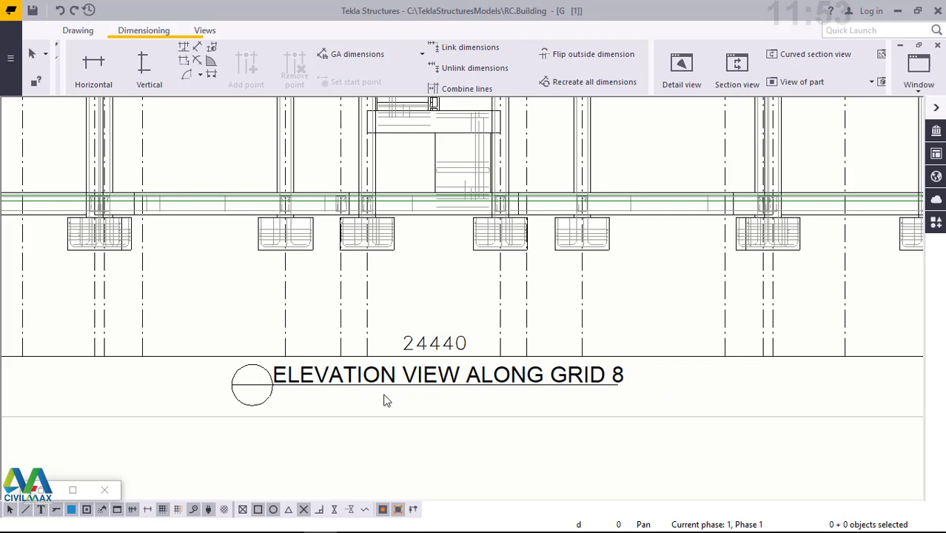
scroll(388, 409, "down", 1)
scroll(447, 416, "down", 1)
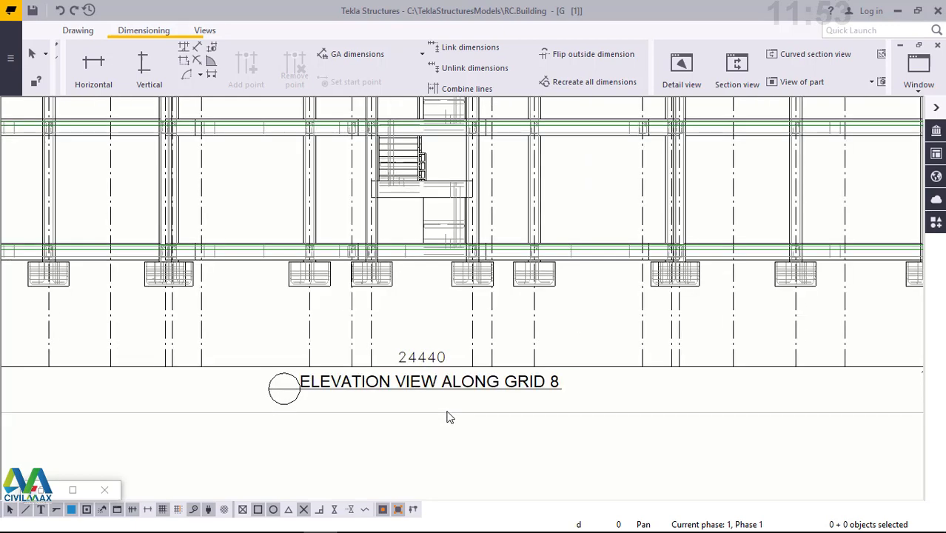
scroll(449, 416, "down", 1)
scroll(452, 412, "down", 2)
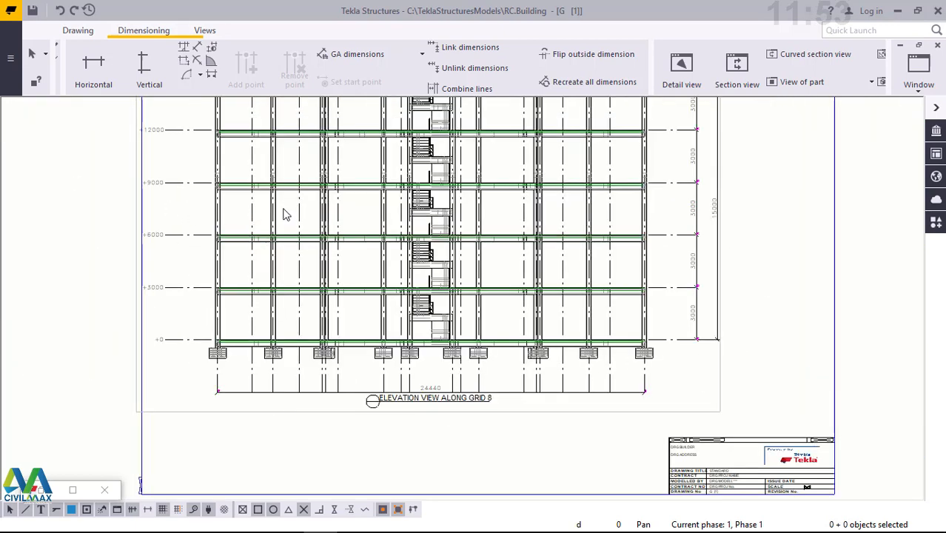
scroll(439, 435, "up", 1)
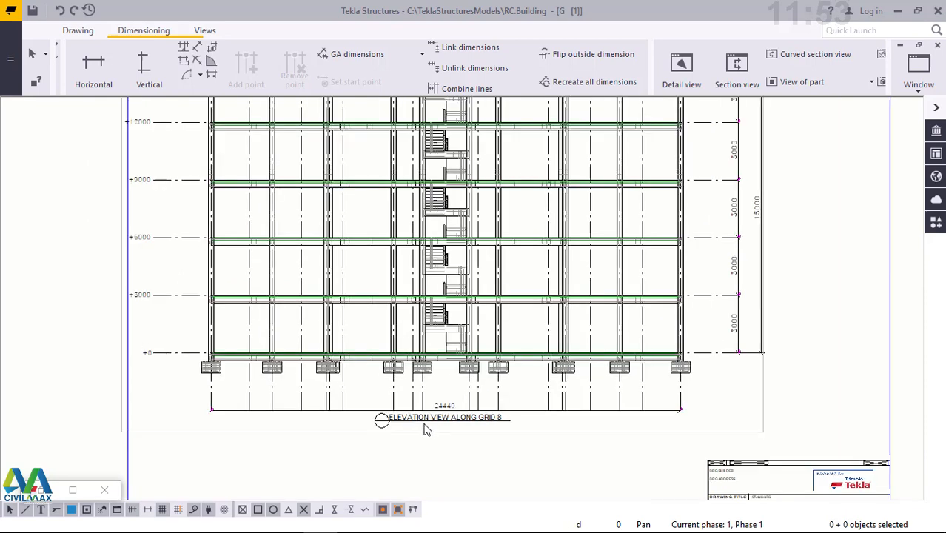
scroll(427, 429, "up", 1)
scroll(460, 343, "up", 1)
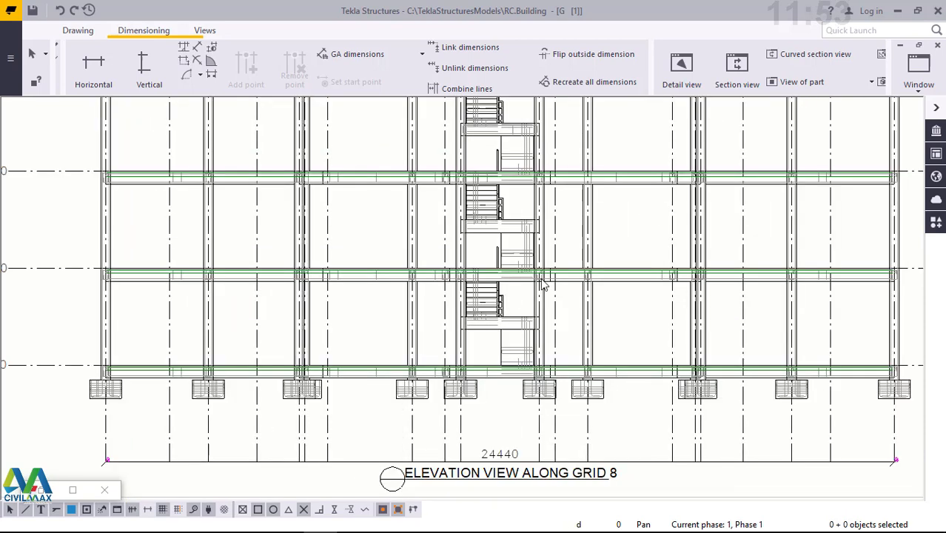
scroll(577, 270, "up", 1)
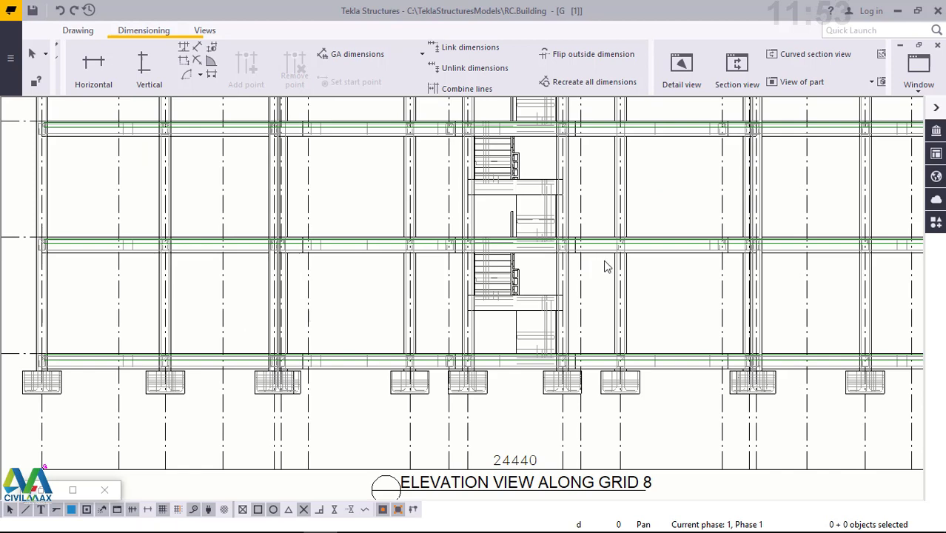
scroll(519, 307, "up", 1)
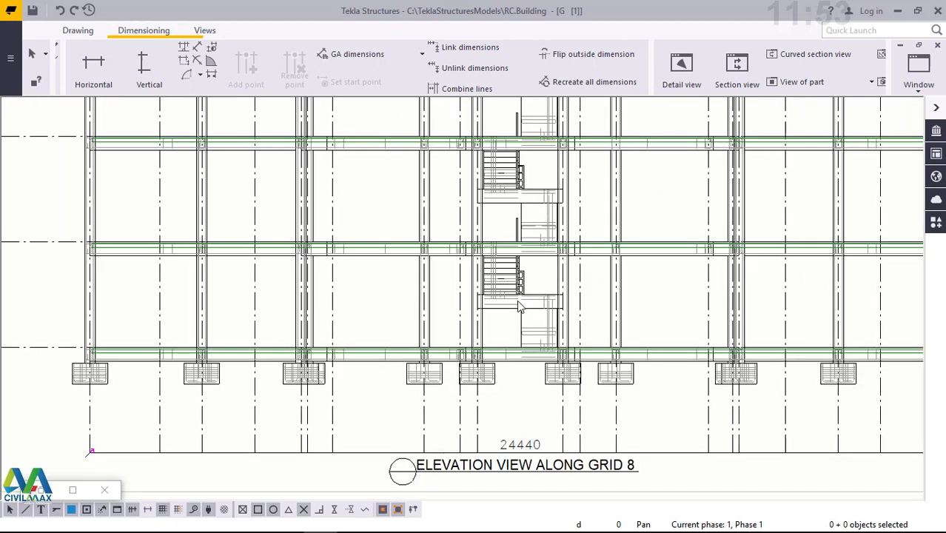
scroll(519, 308, "down", 1)
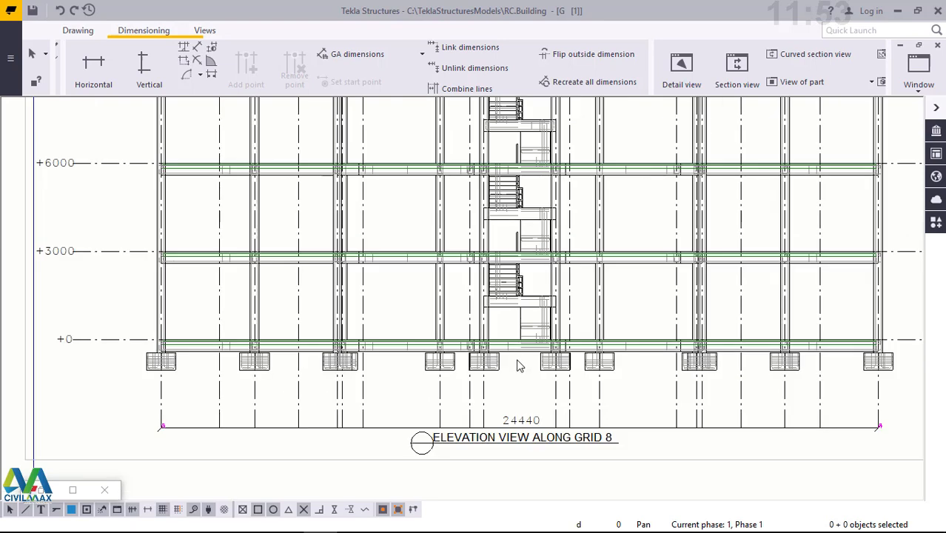
scroll(509, 400, "down", 1)
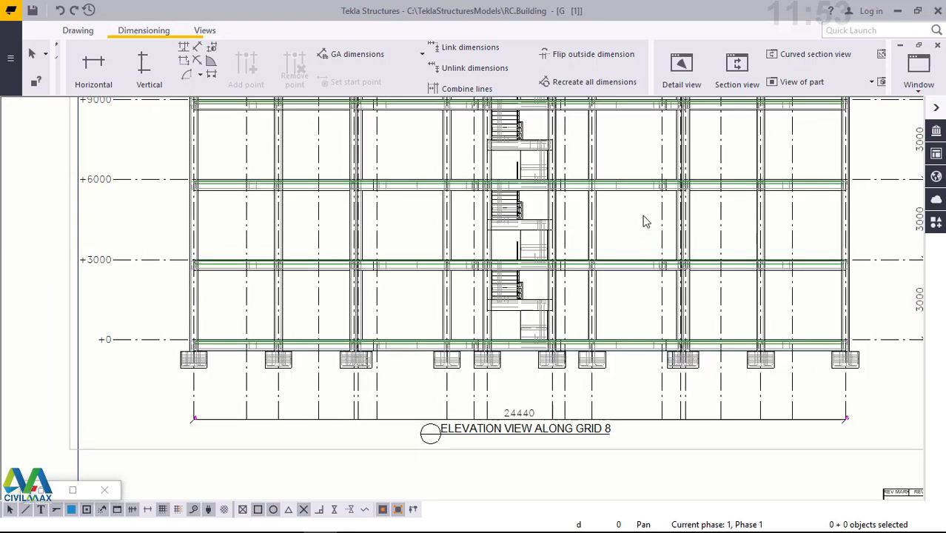
scroll(646, 219, "down", 1)
scroll(645, 219, "down", 1)
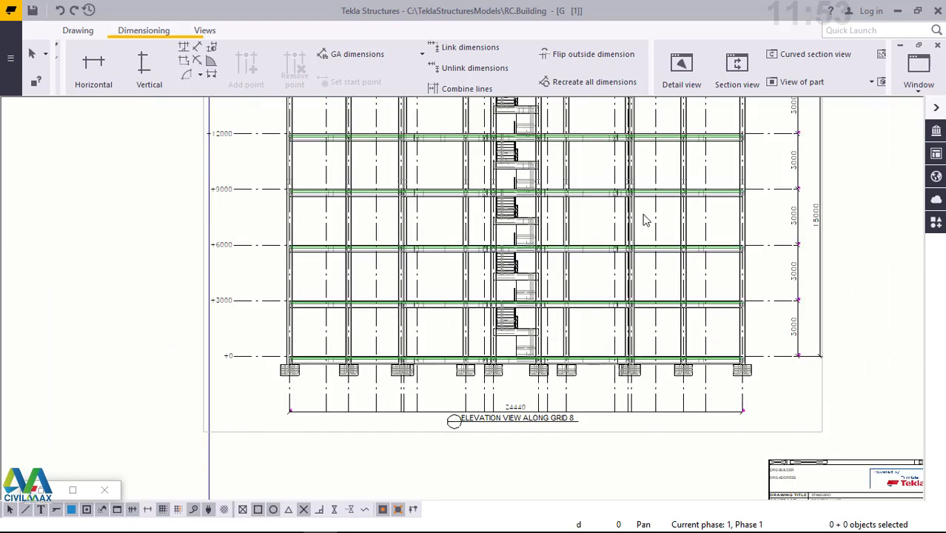
scroll(646, 219, "up", 1)
scroll(645, 219, "up", 1)
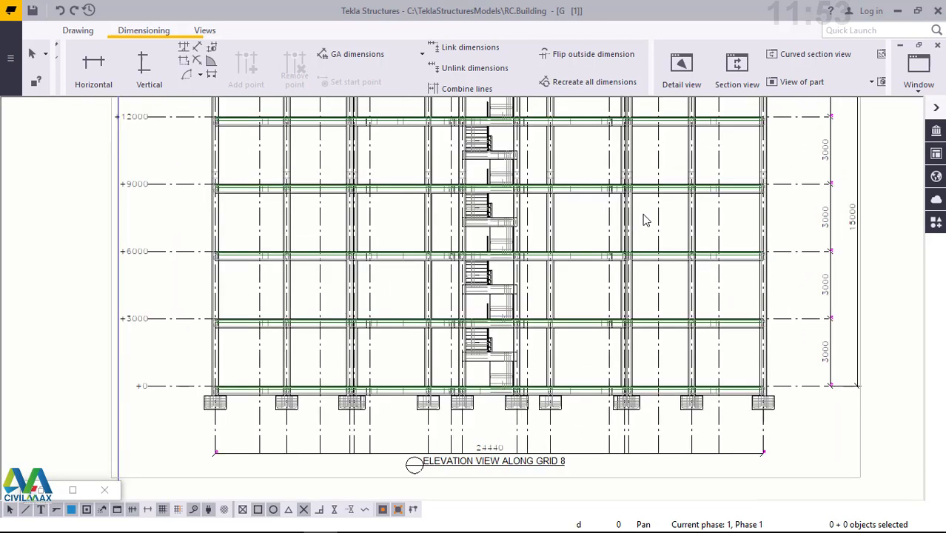